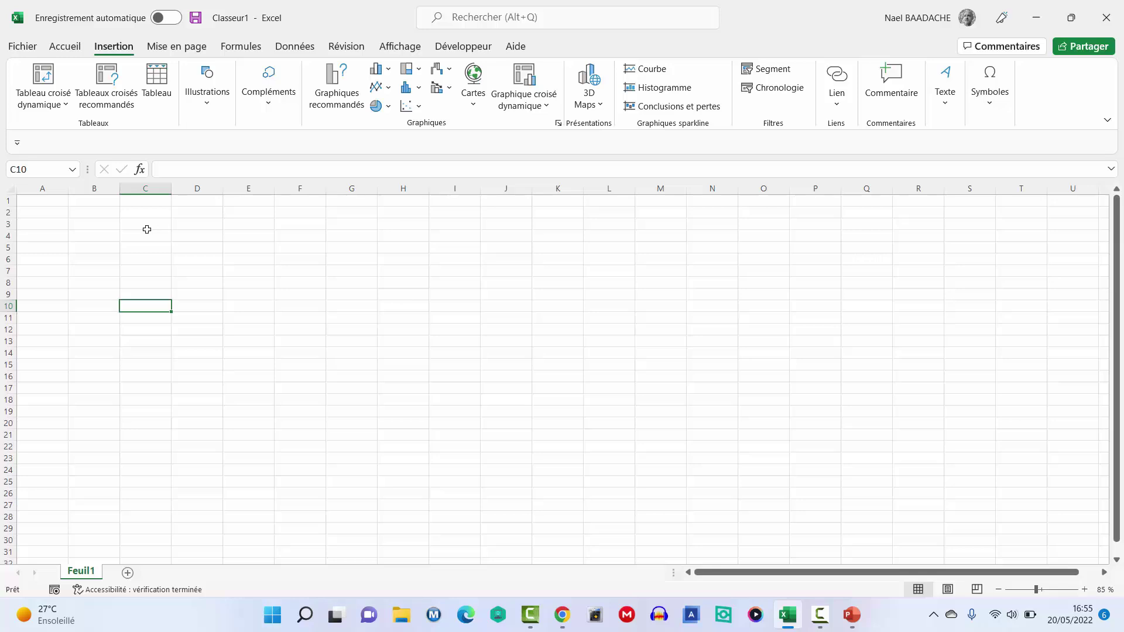
Bring the blank PowerPoint presentation Présentation1 in front of the Excel workbook.
left_click(98, 231)
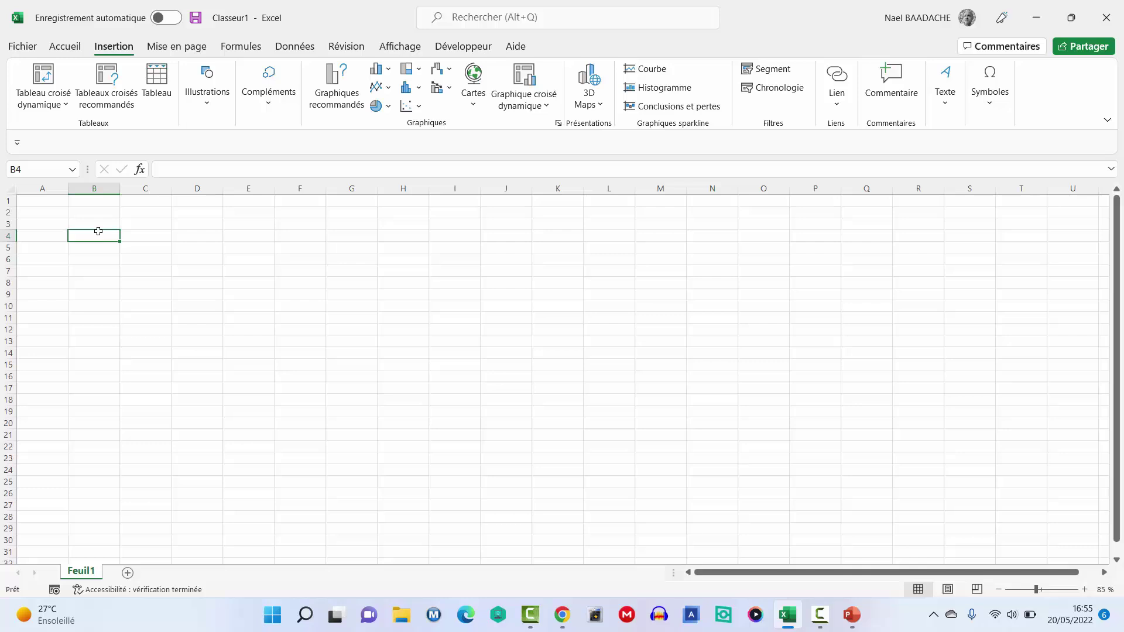
left_click(205, 244)
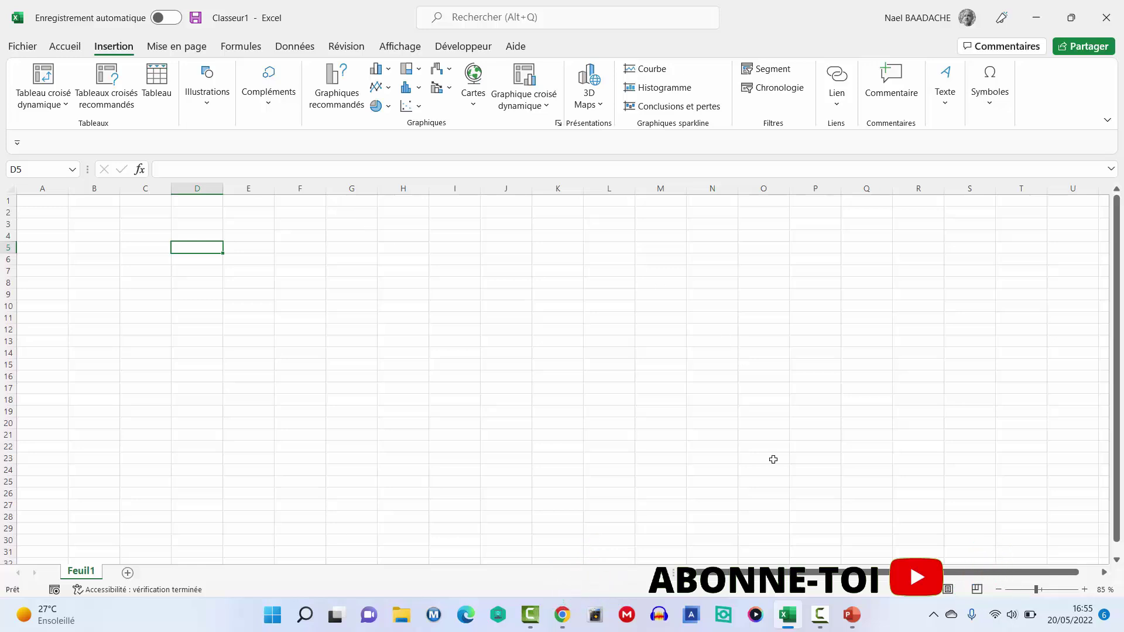
left_click(854, 623)
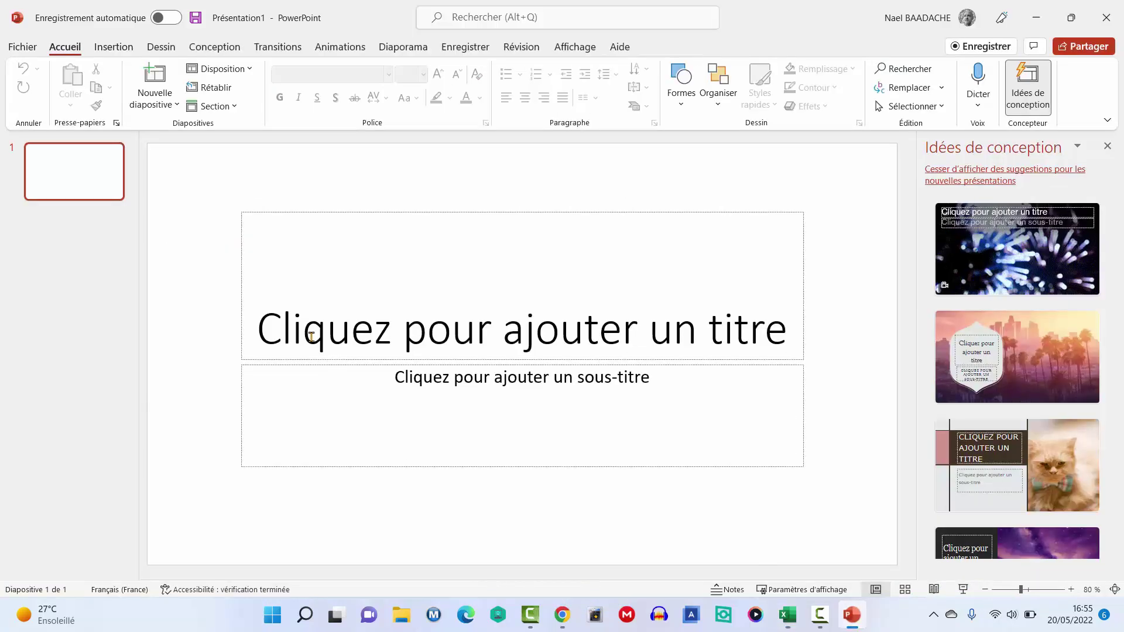
Close the design ideas pane and delete both placeholders from the title slide.
left_click(1107, 146)
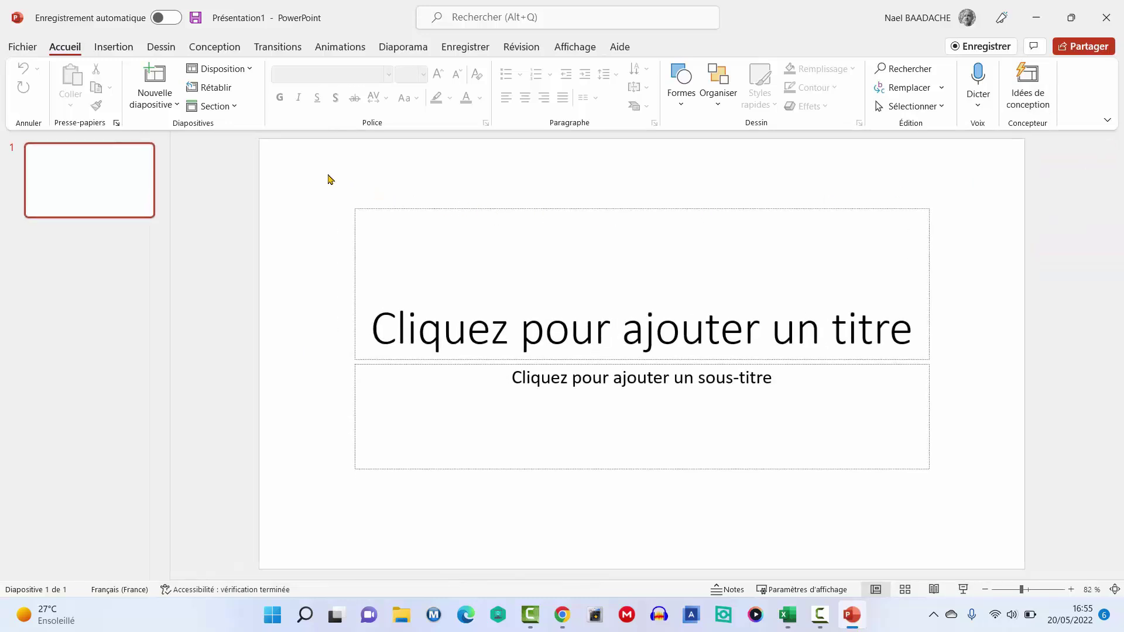
left_click_drag(327, 173, 968, 516)
key("Delete")
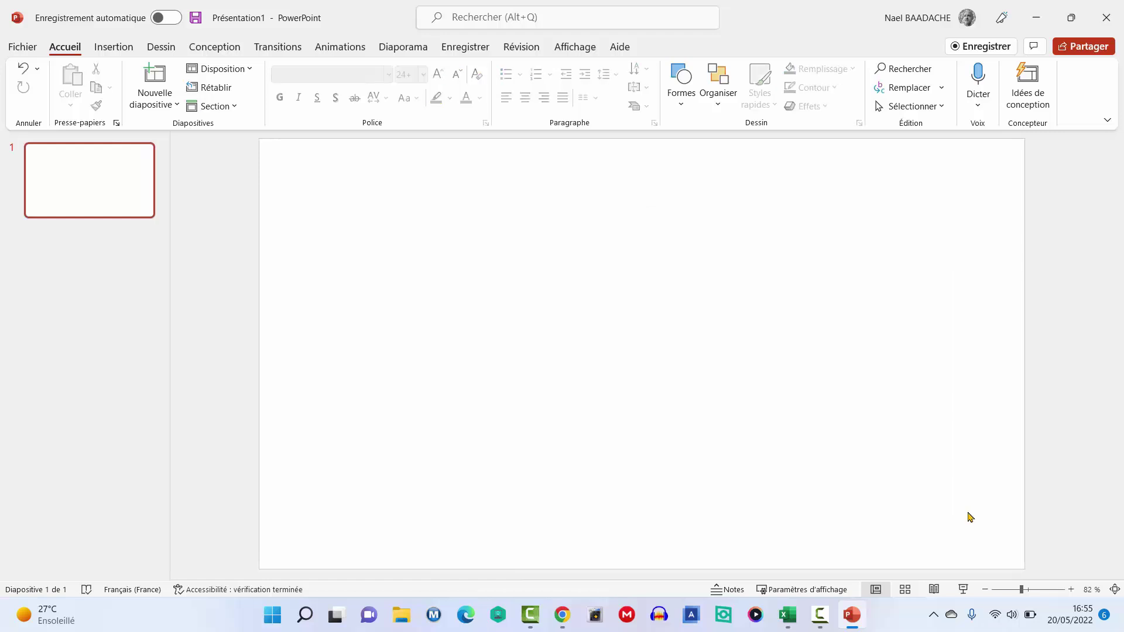
Insert a SmartArt Hiérarchie Organigramme, then close PowerPoint with Ne pas enregistrer.
left_click(114, 46)
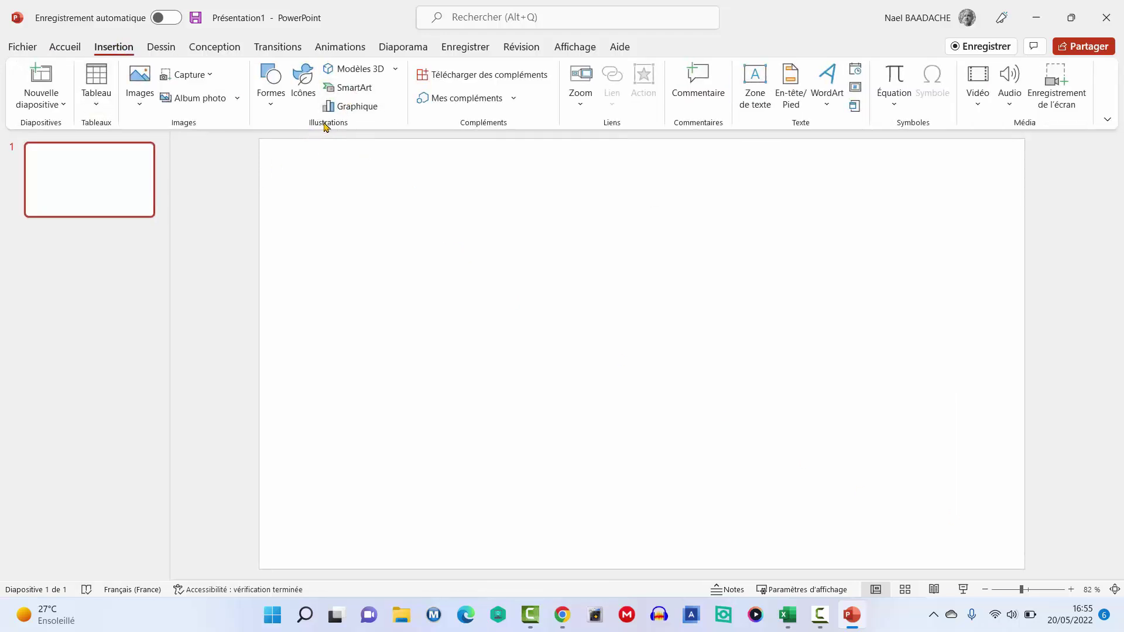
left_click(354, 88)
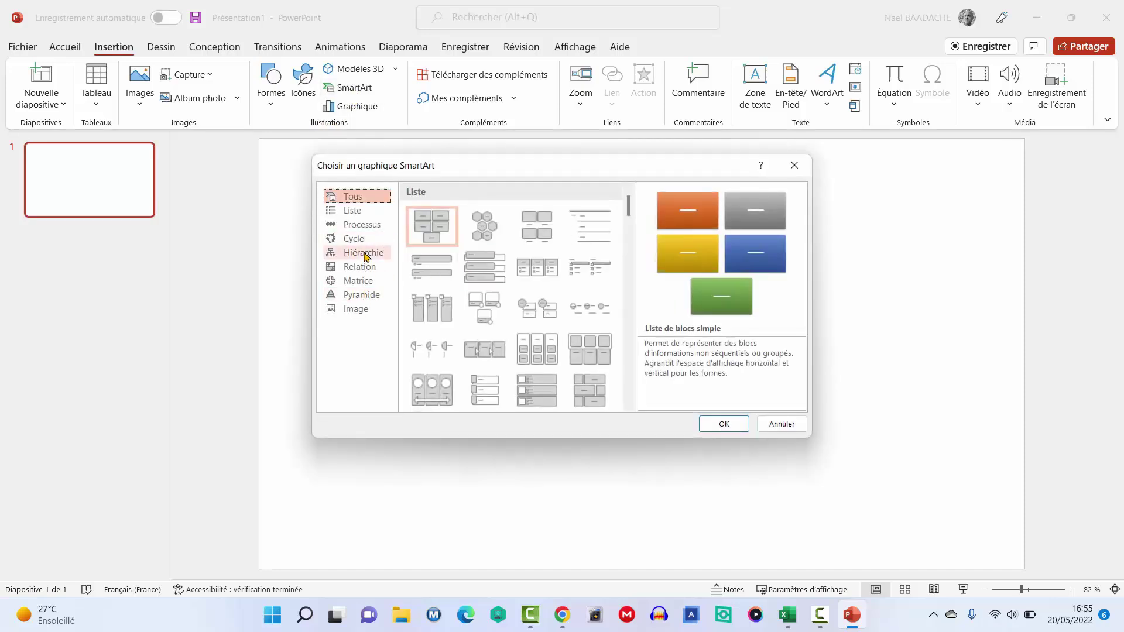
left_click(364, 253)
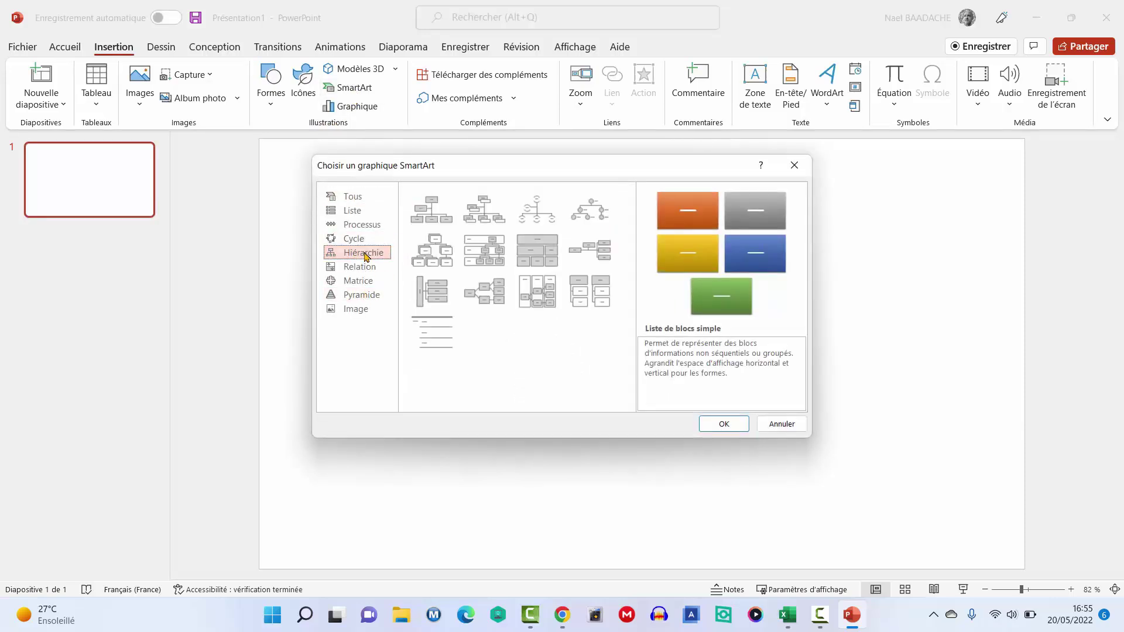
left_click(432, 211)
left_click(724, 424)
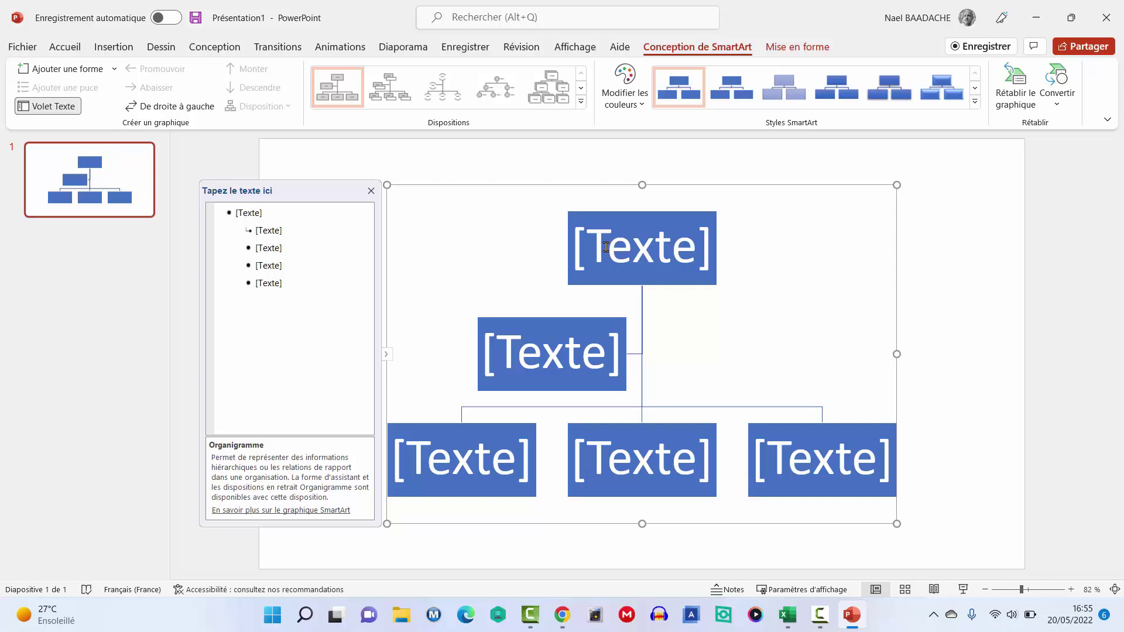
left_click(1107, 19)
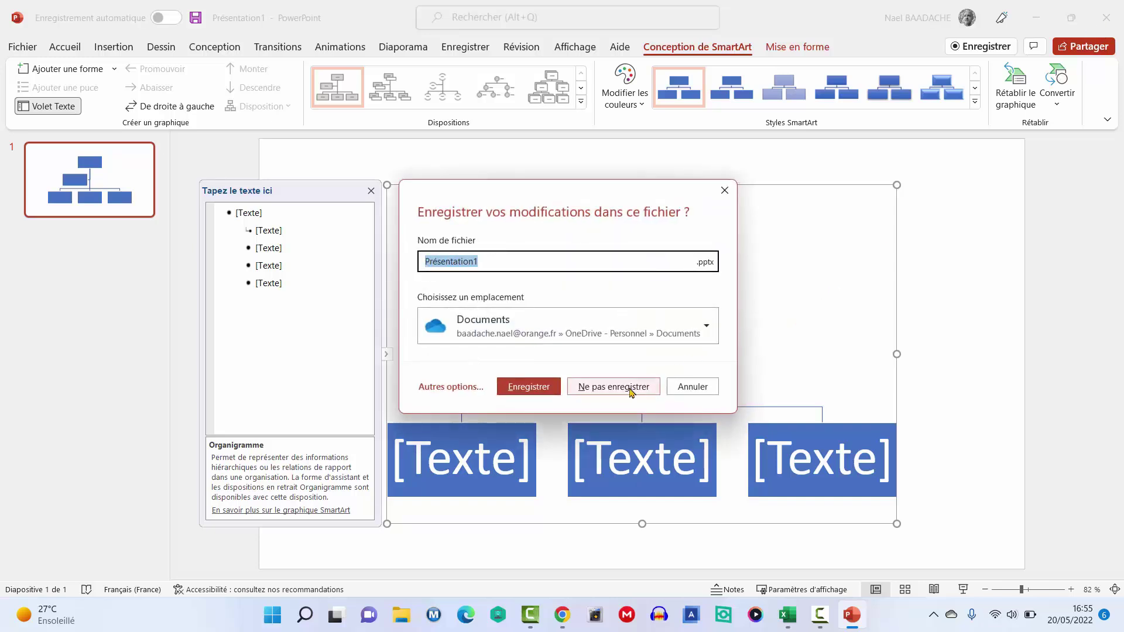
left_click(610, 386)
left_click(140, 244)
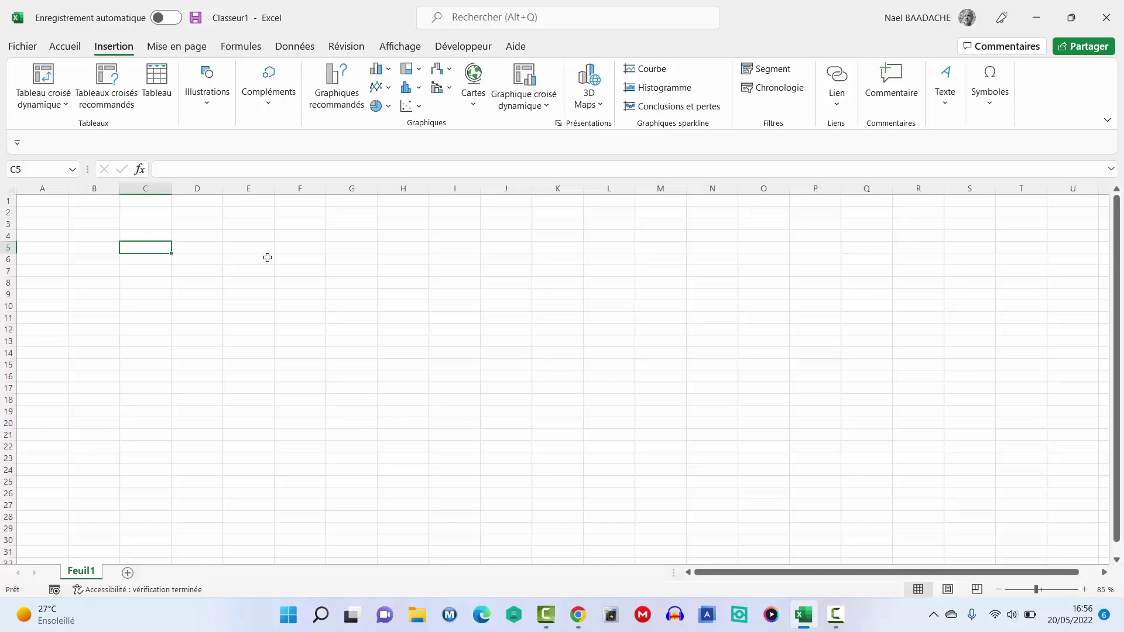
left_click(311, 314)
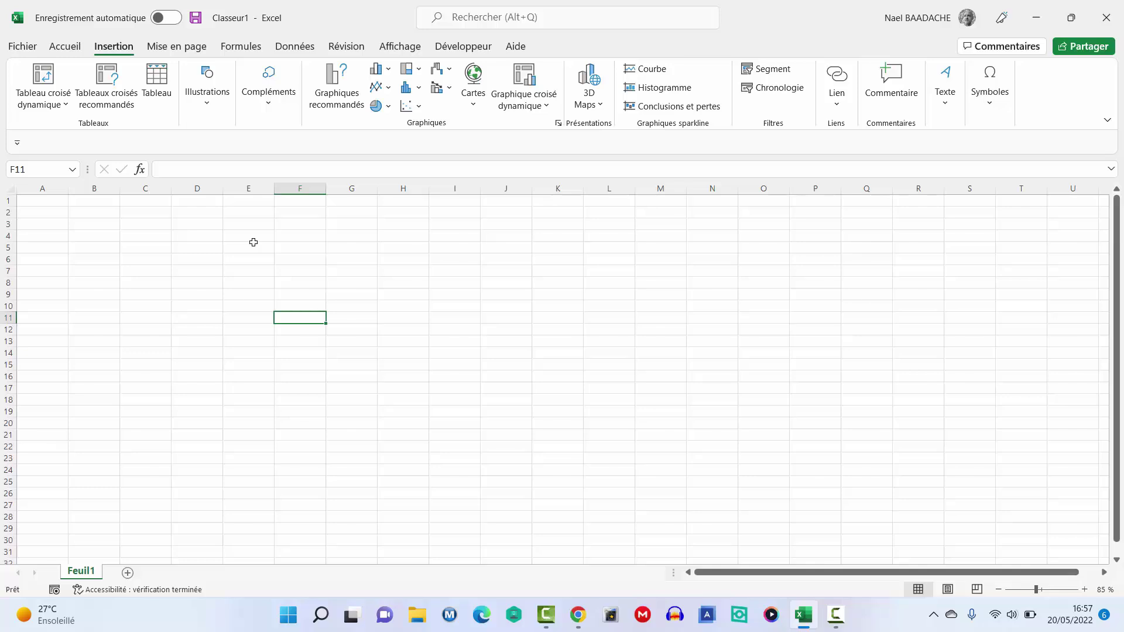
left_click(220, 258)
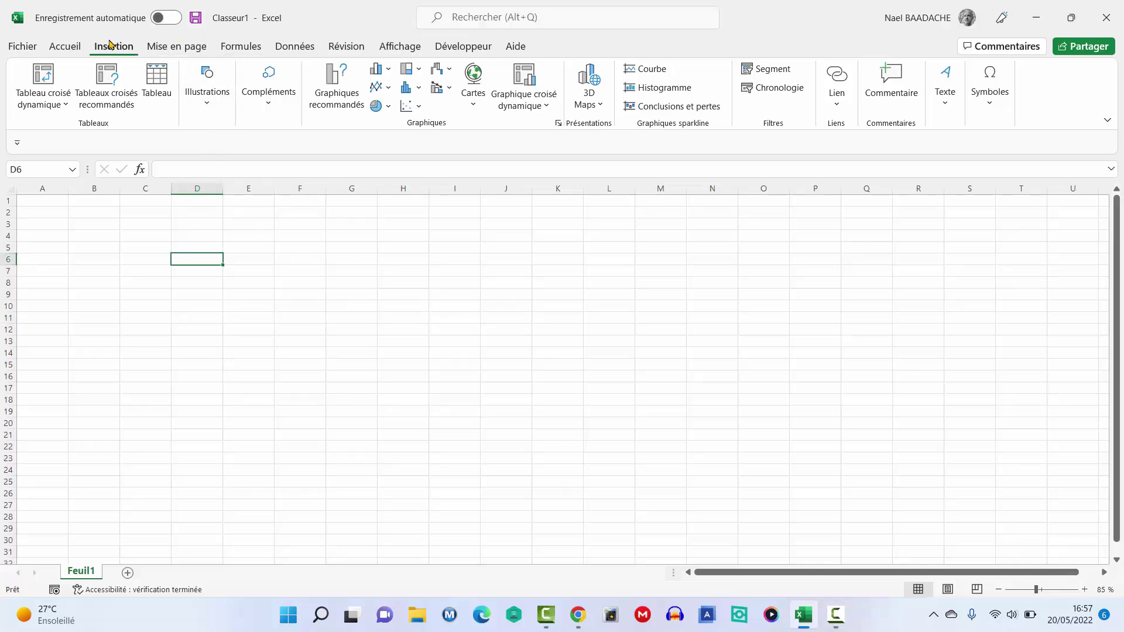
left_click(270, 111)
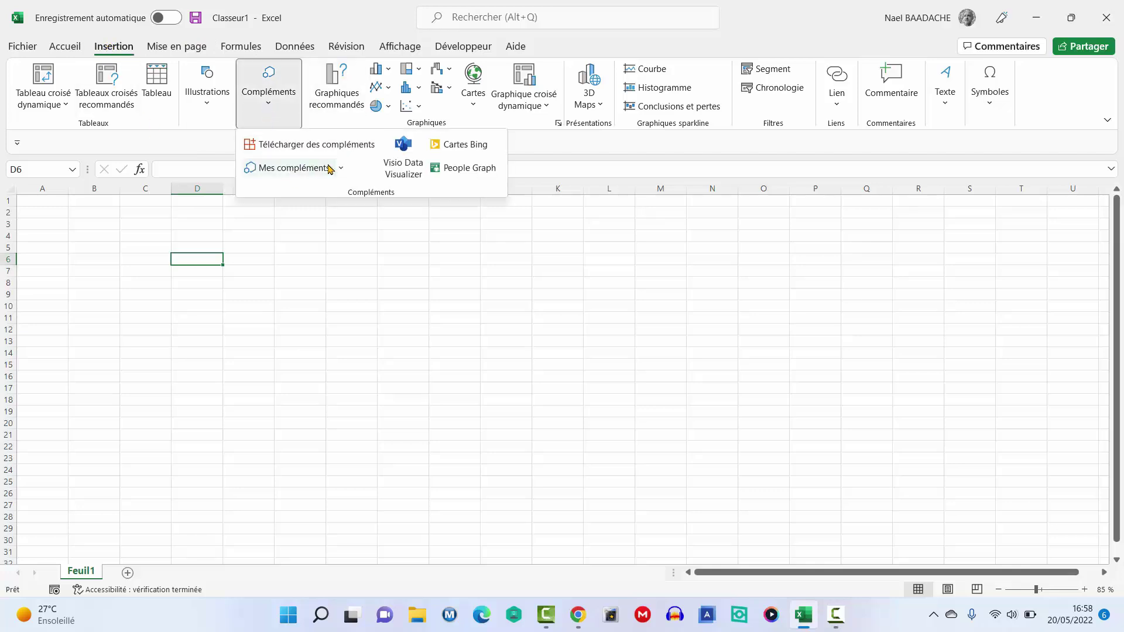
left_click(314, 144)
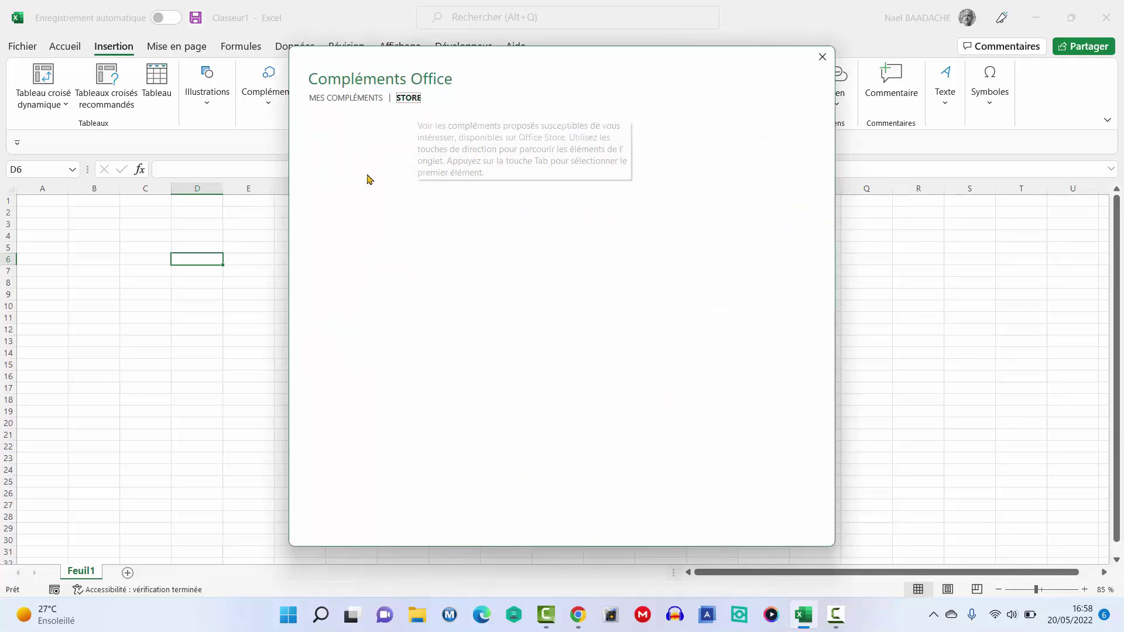
left_click(367, 174)
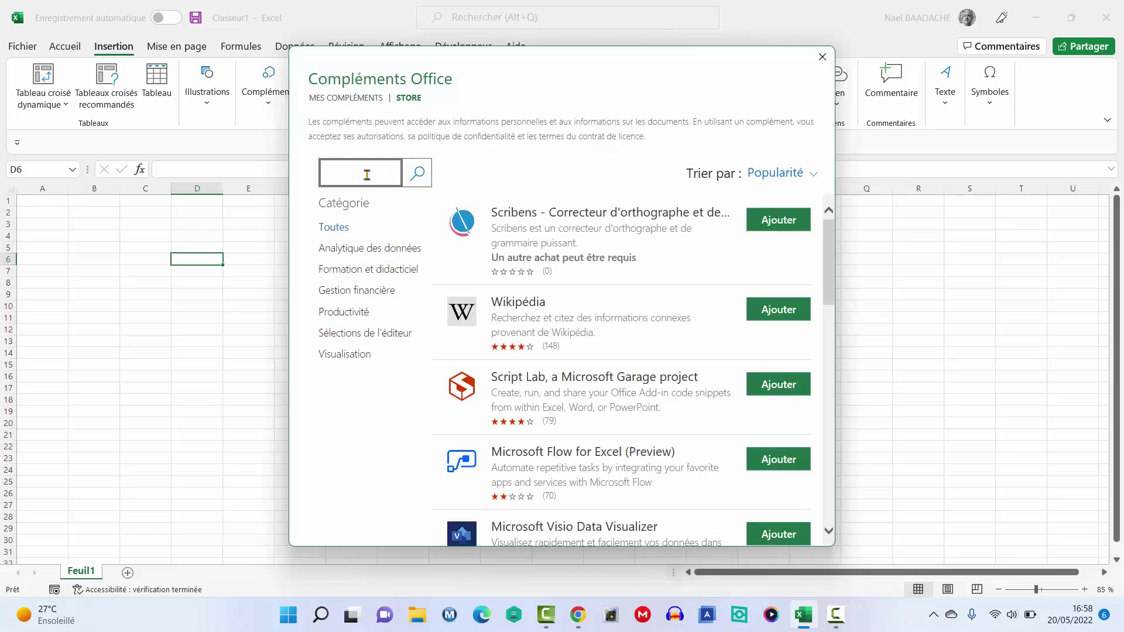
type("microsoft vid")
type("o")
key("Return")
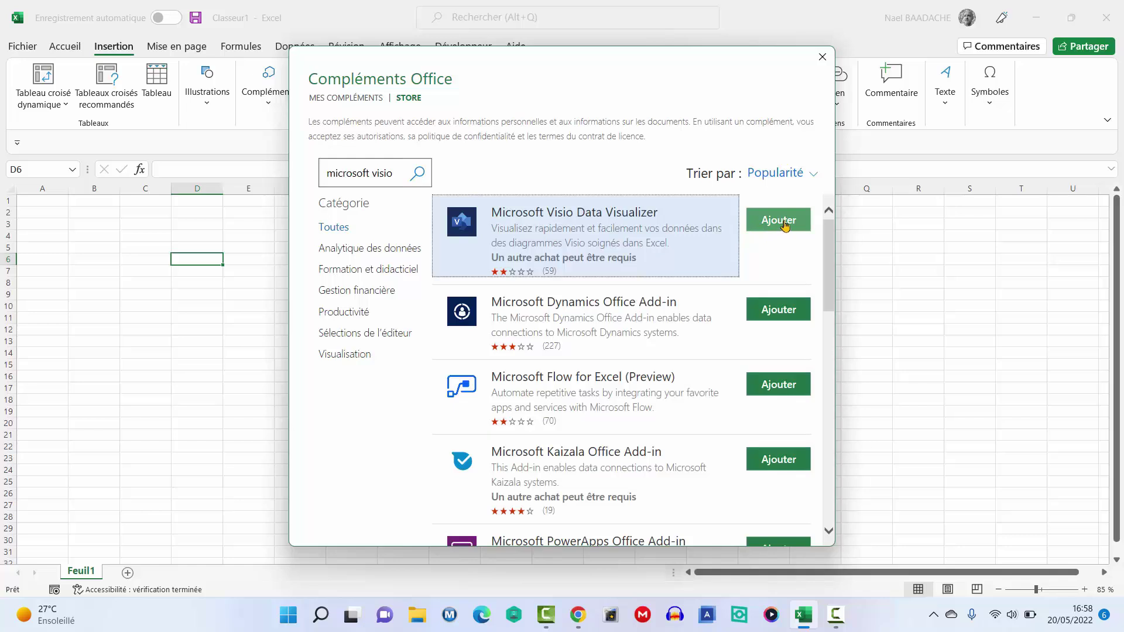
left_click(822, 57)
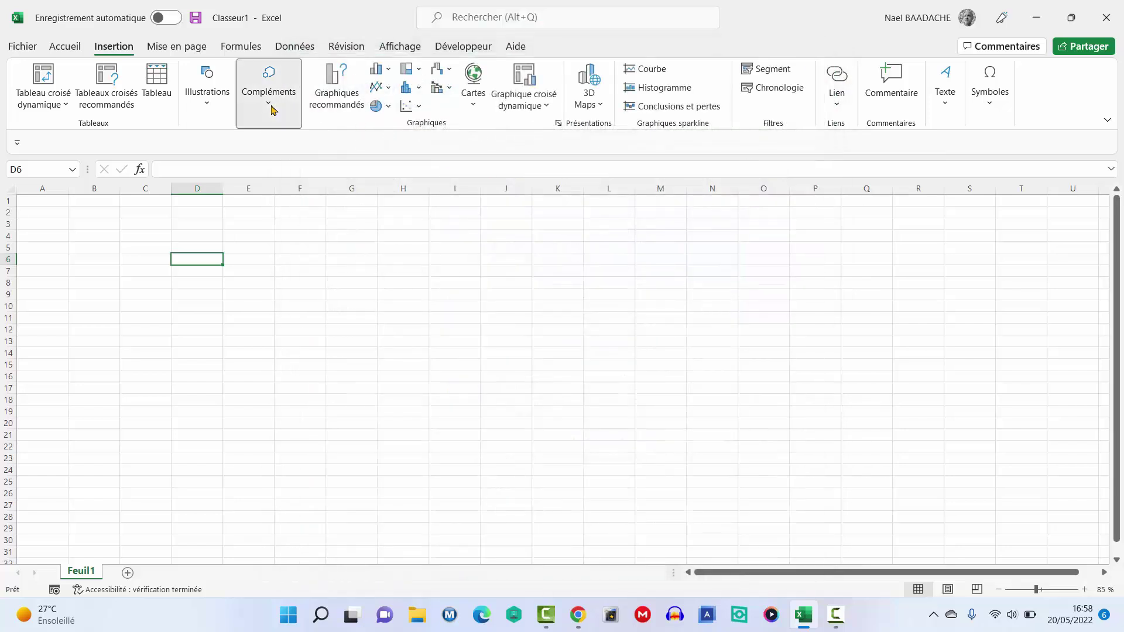
Insert and approve the Visio Data Visualizer add-in, continuing without signing in.
left_click(272, 107)
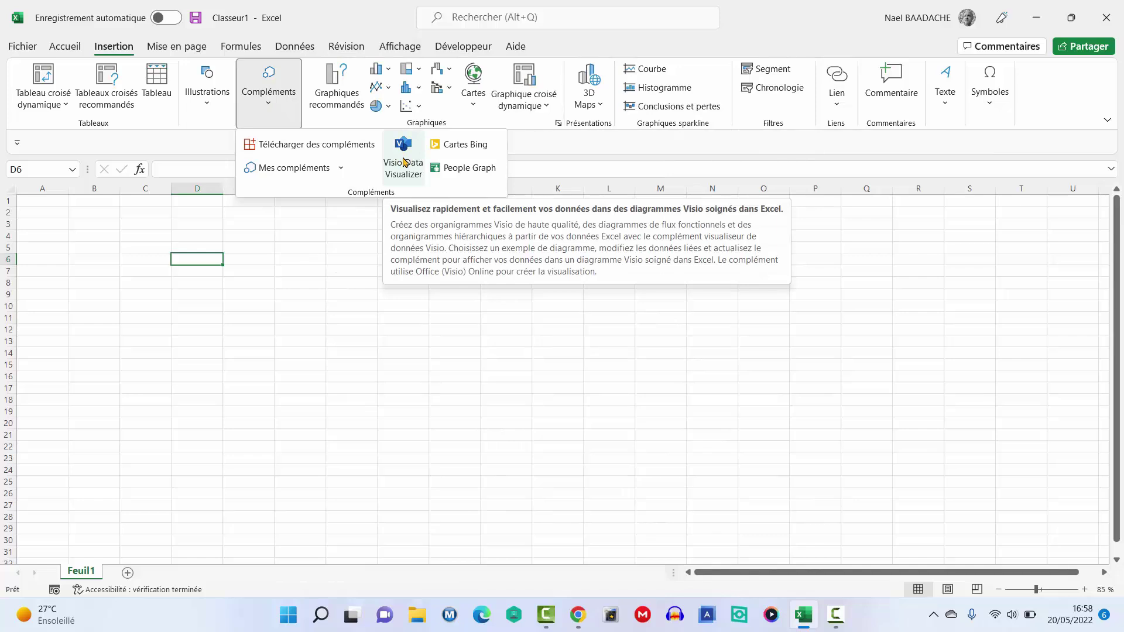
left_click(404, 162)
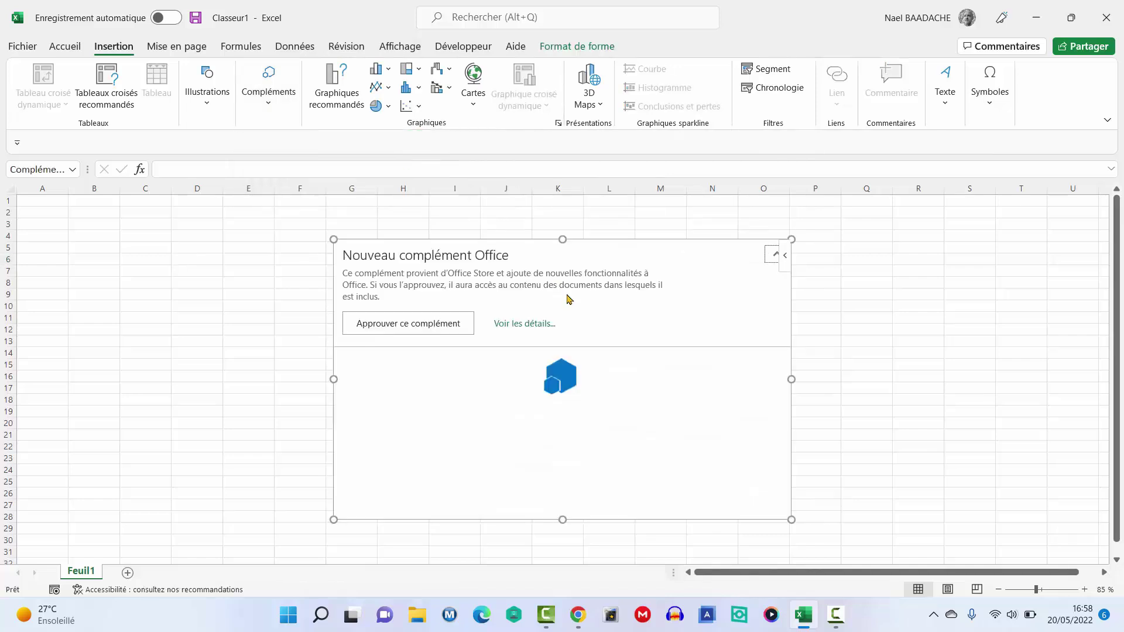
left_click(441, 328)
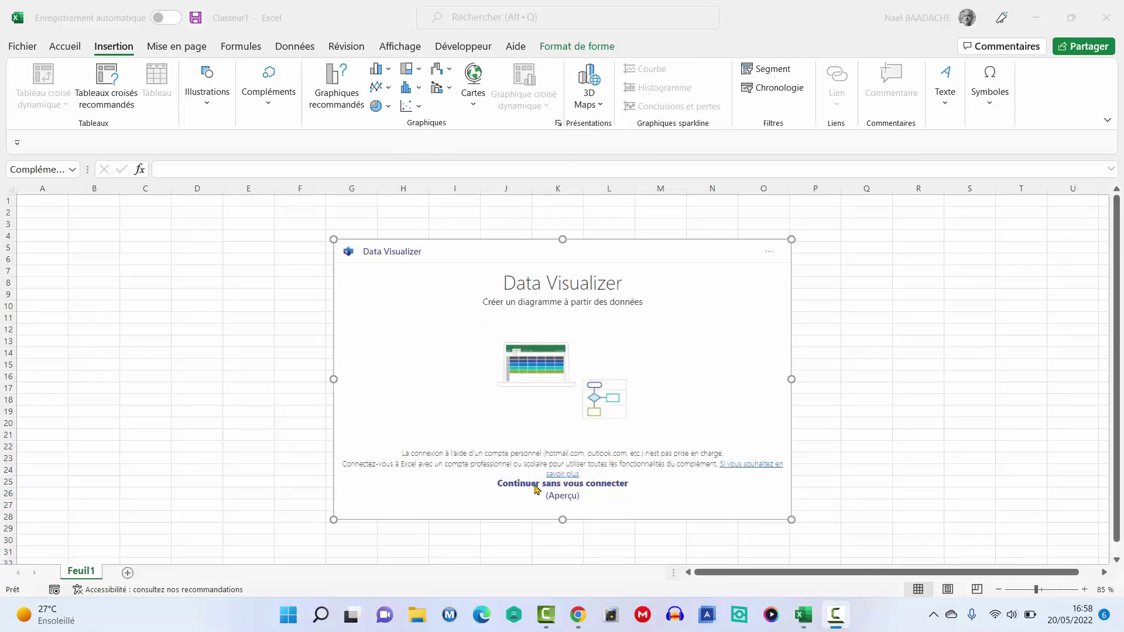
left_click(56, 200)
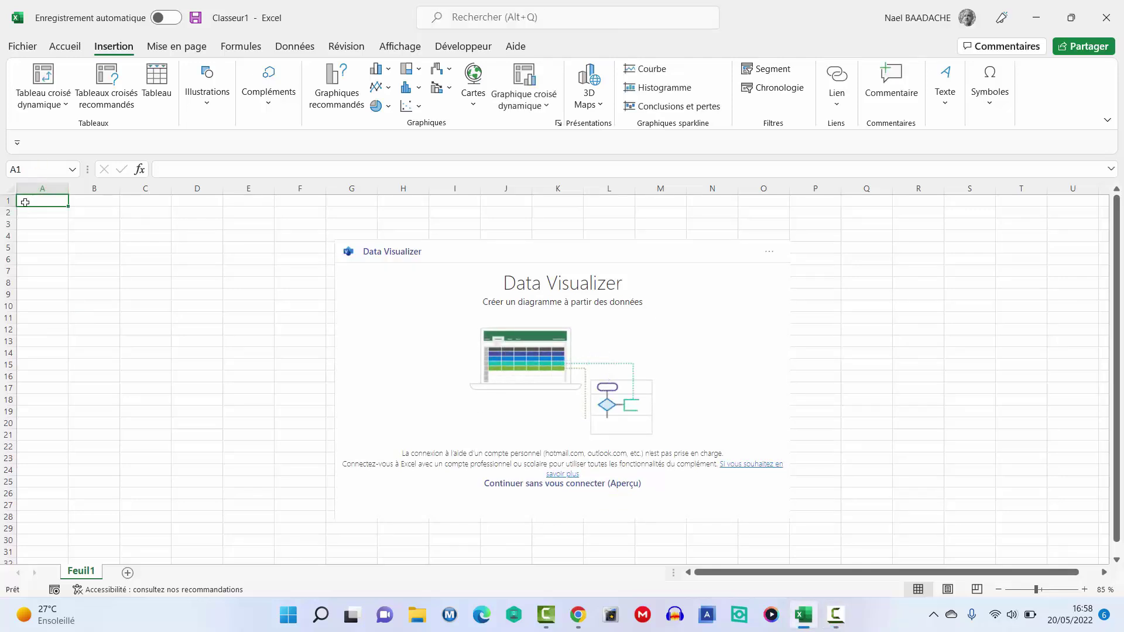
left_click(566, 484)
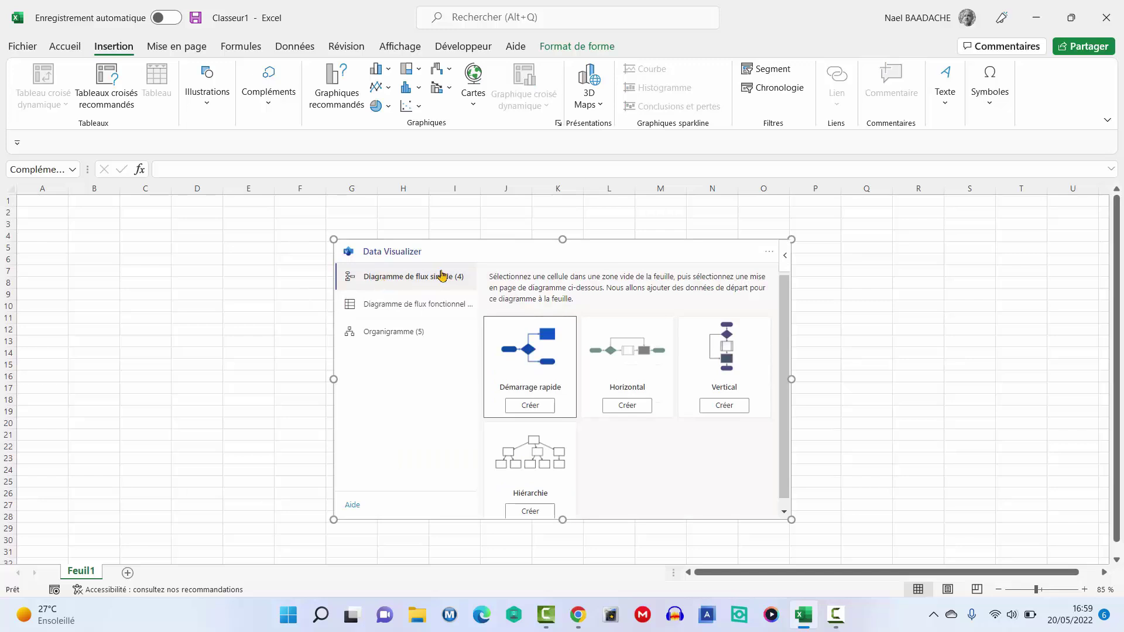
Choose the Organigramme category and create the Vertical template with its sample employee table.
left_click(417, 309)
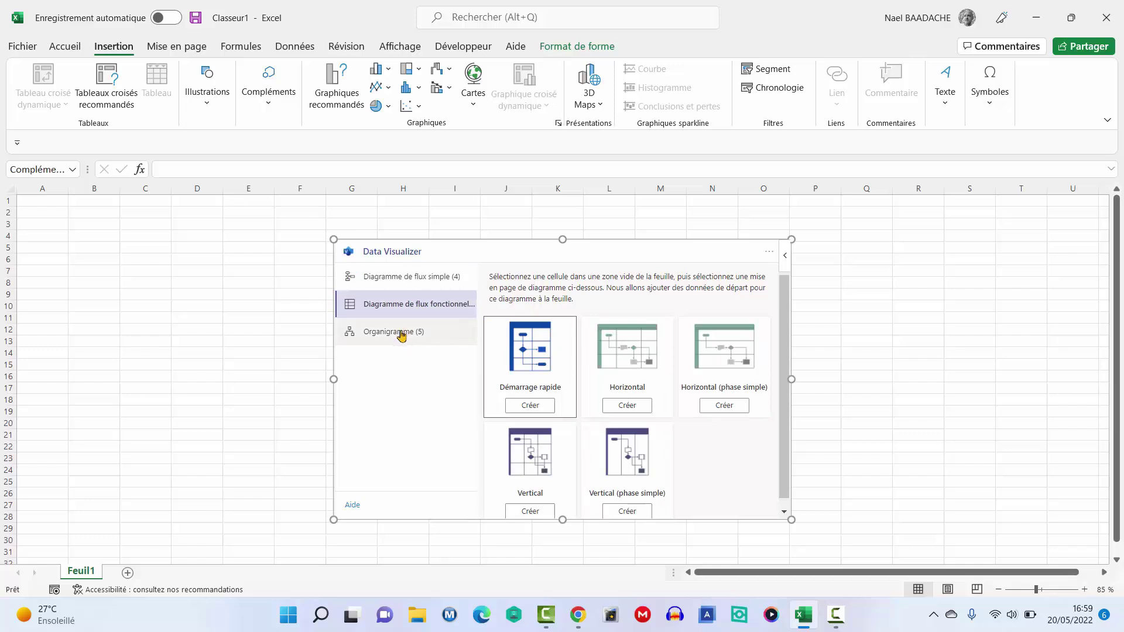
left_click(405, 332)
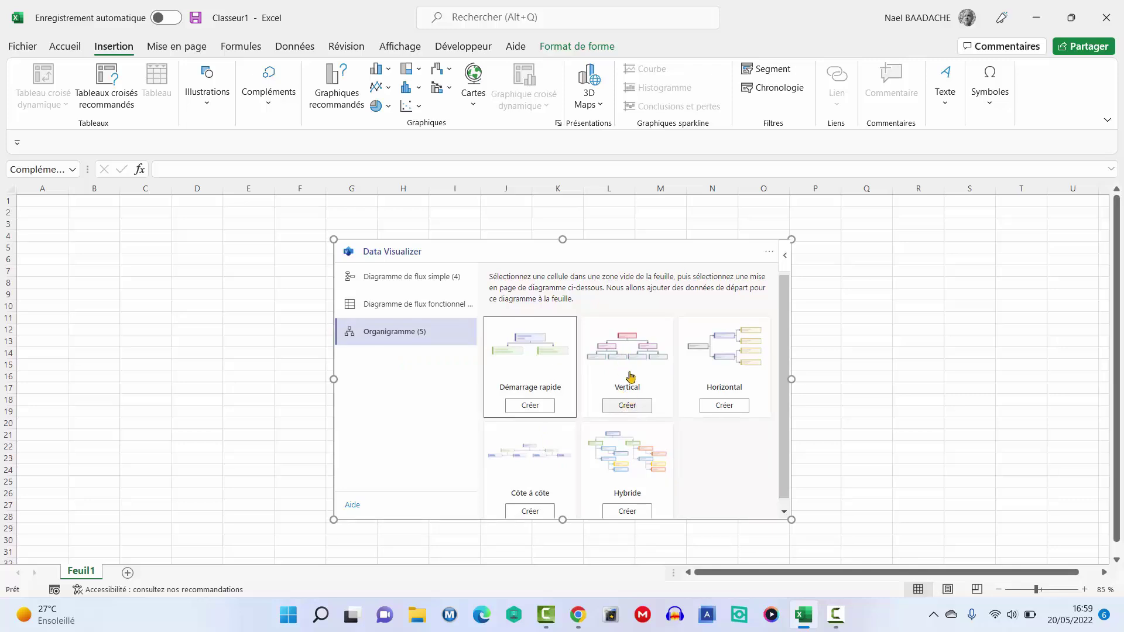
left_click(631, 409)
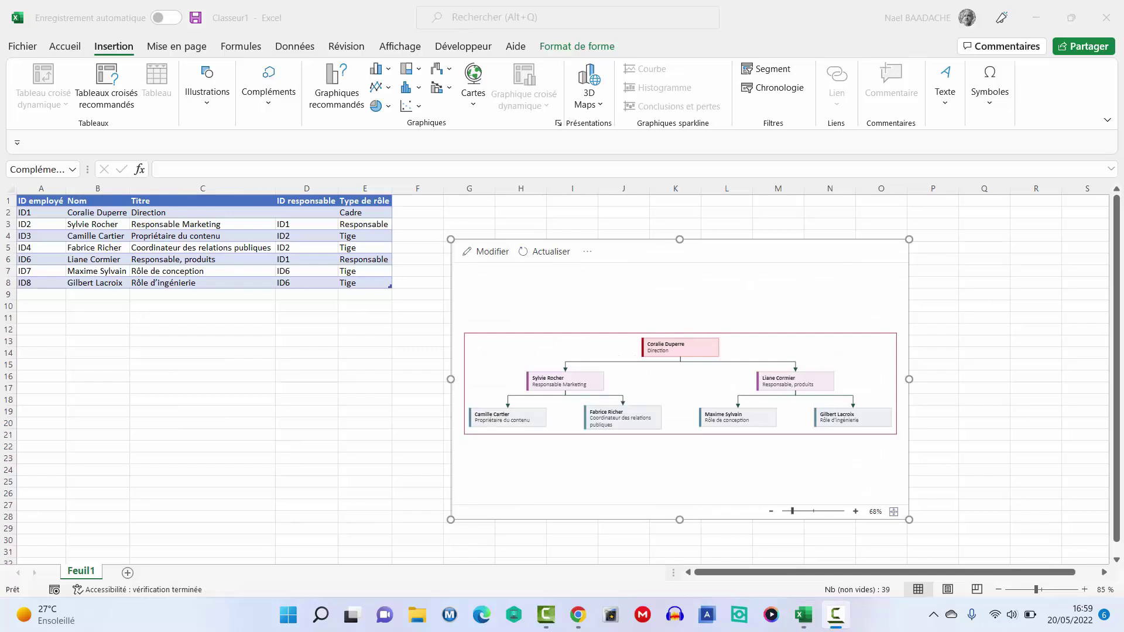
Move the org chart frame up beside the employee table.
left_click(776, 240)
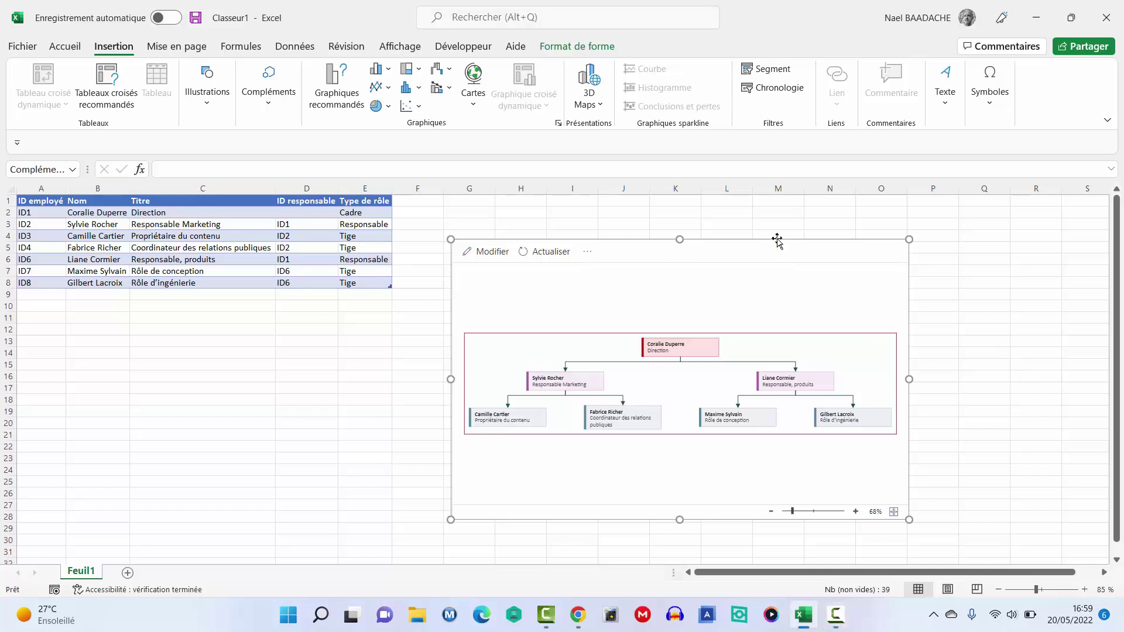
left_click_drag(776, 237, 730, 204)
scroll(260, 414, "down", 2, "ctrl")
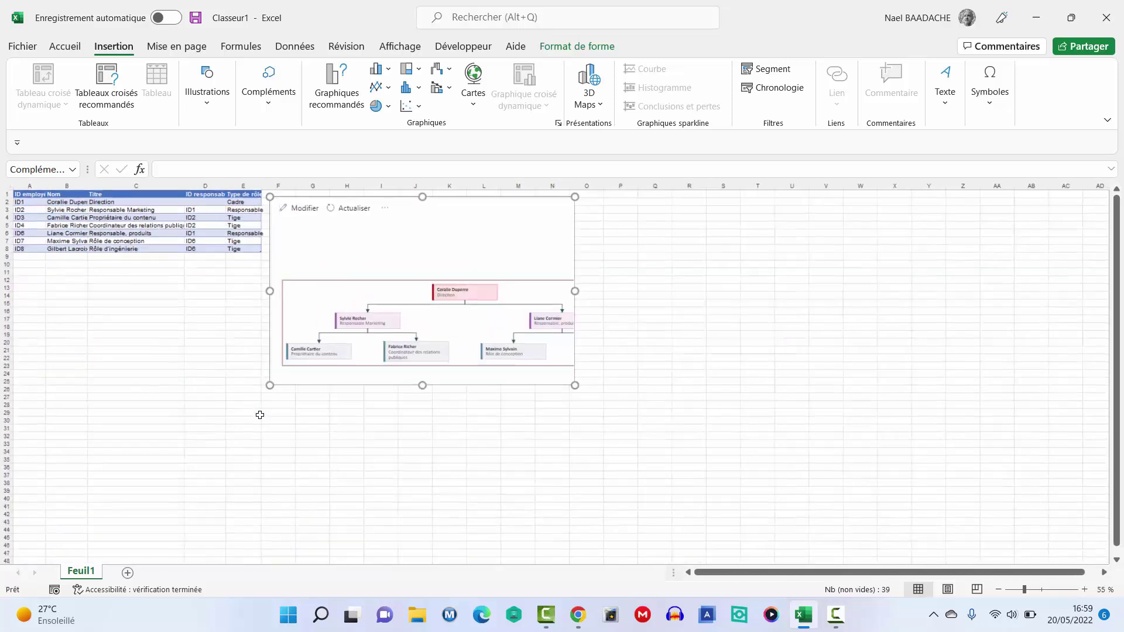
scroll(446, 424, "up", 1, "ctrl")
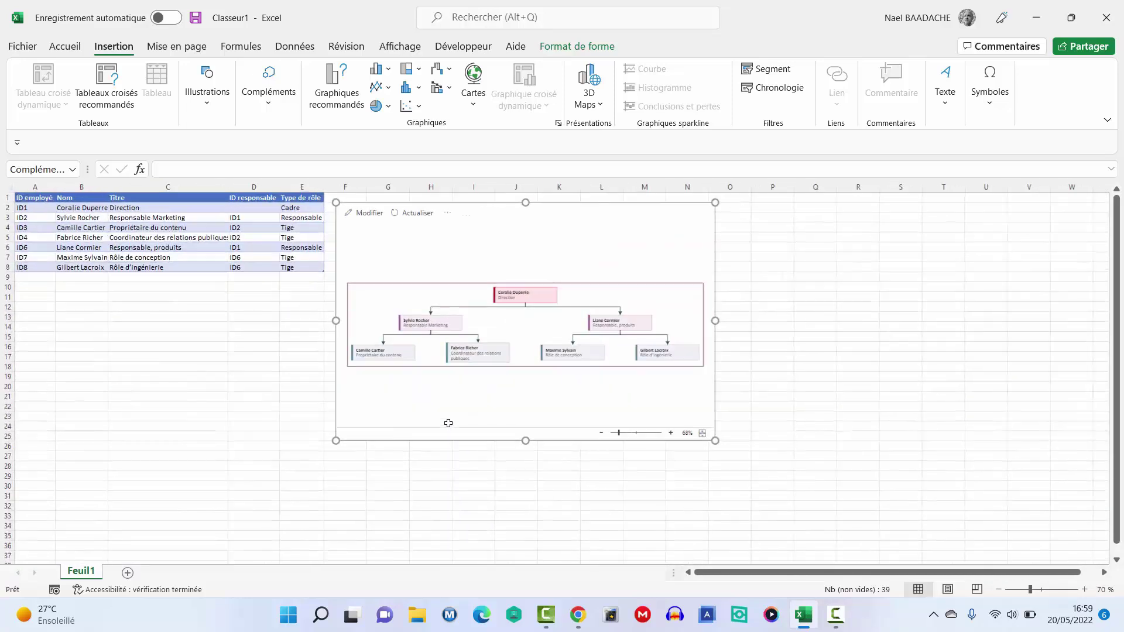
Zoom the diagram in three steps and enlarge its frame so every employee box shows.
left_click(672, 433)
left_click(601, 433)
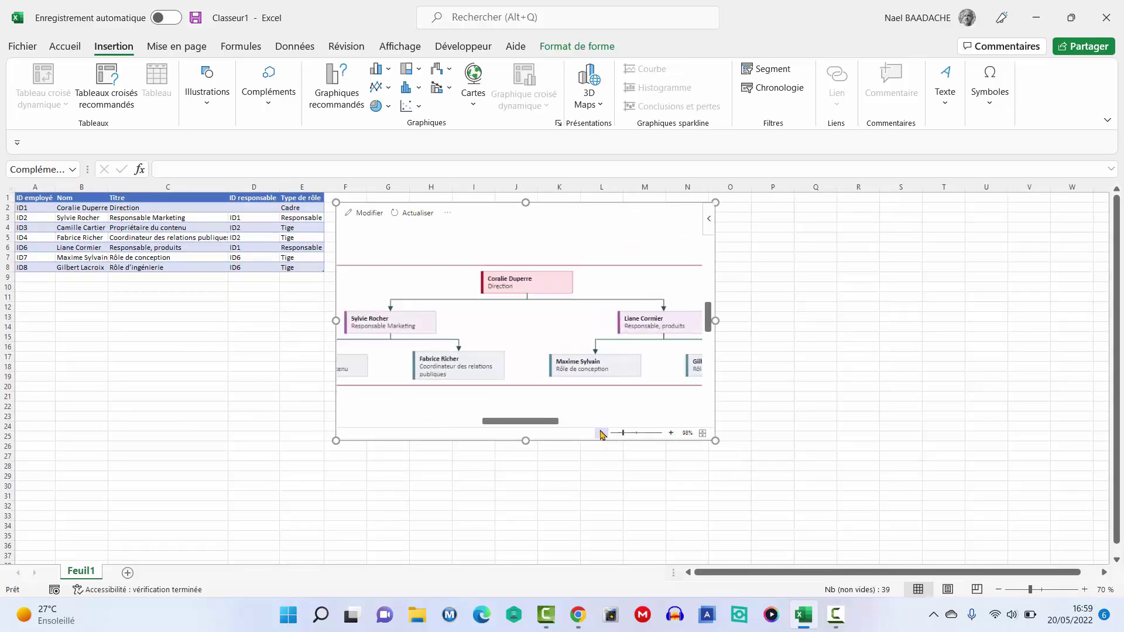
left_click(601, 433)
left_click(601, 434)
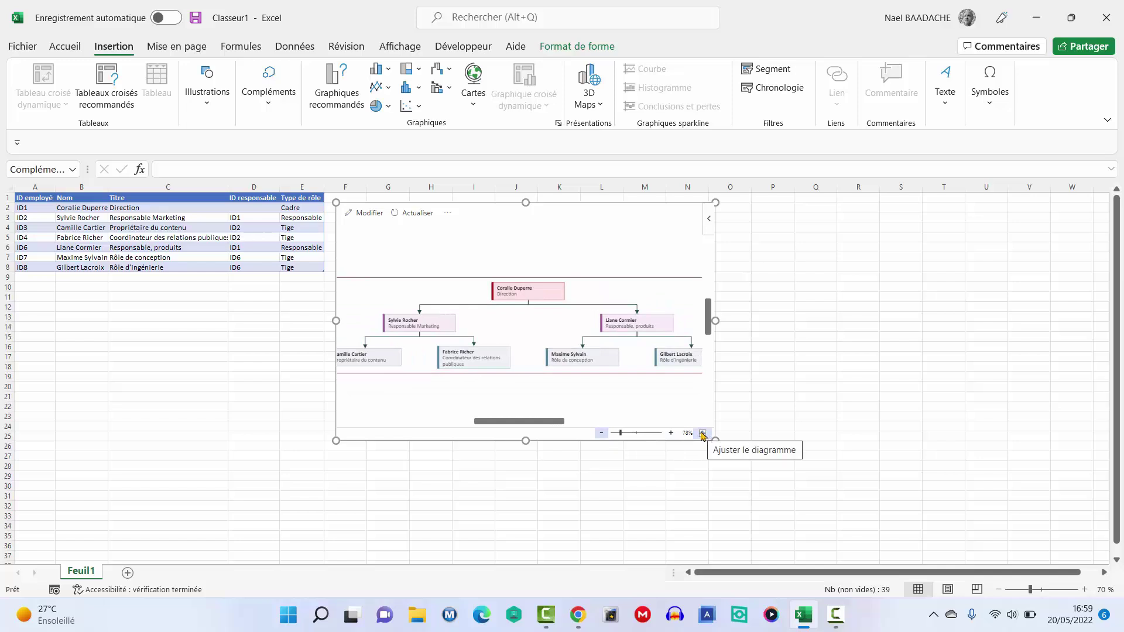
left_click(702, 434)
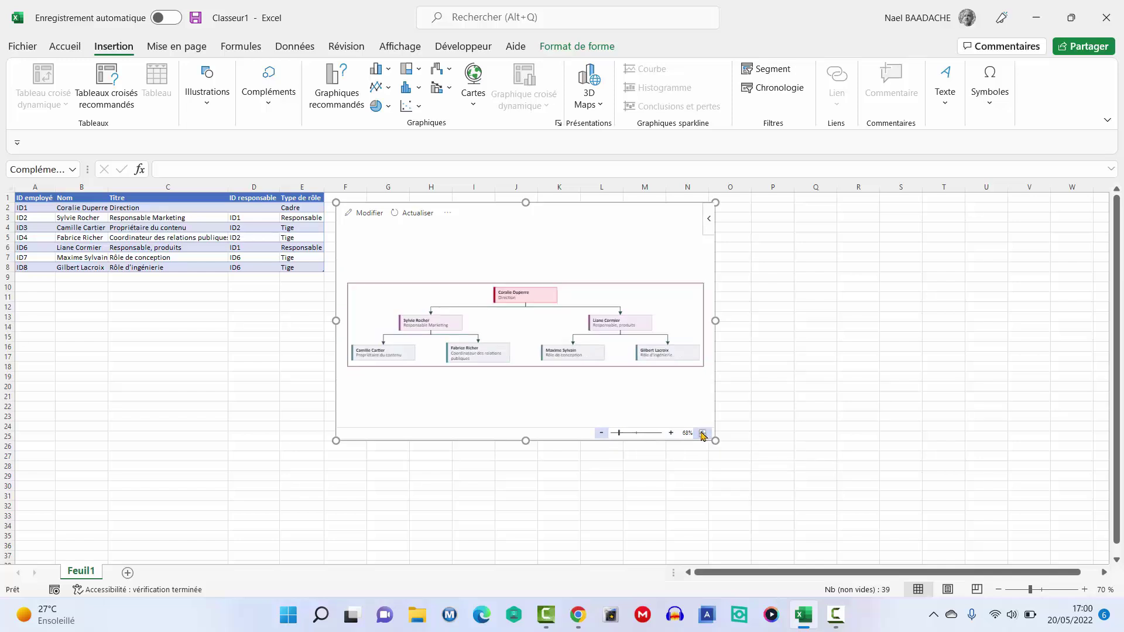
left_click(670, 434)
left_click(671, 433)
left_click(670, 433)
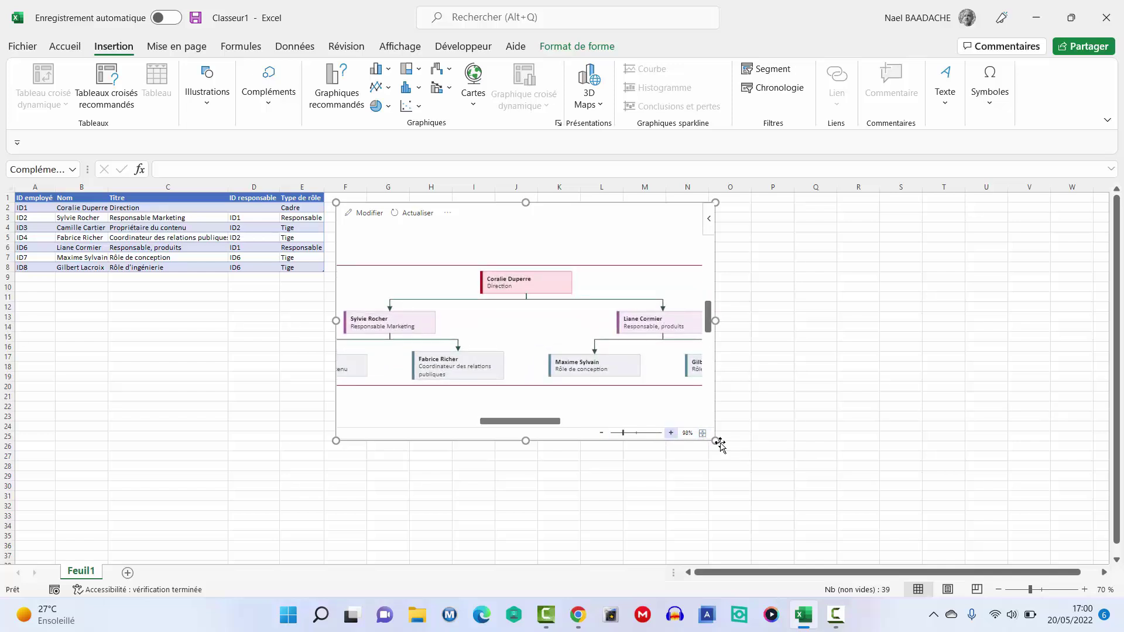
left_click_drag(715, 440, 883, 512)
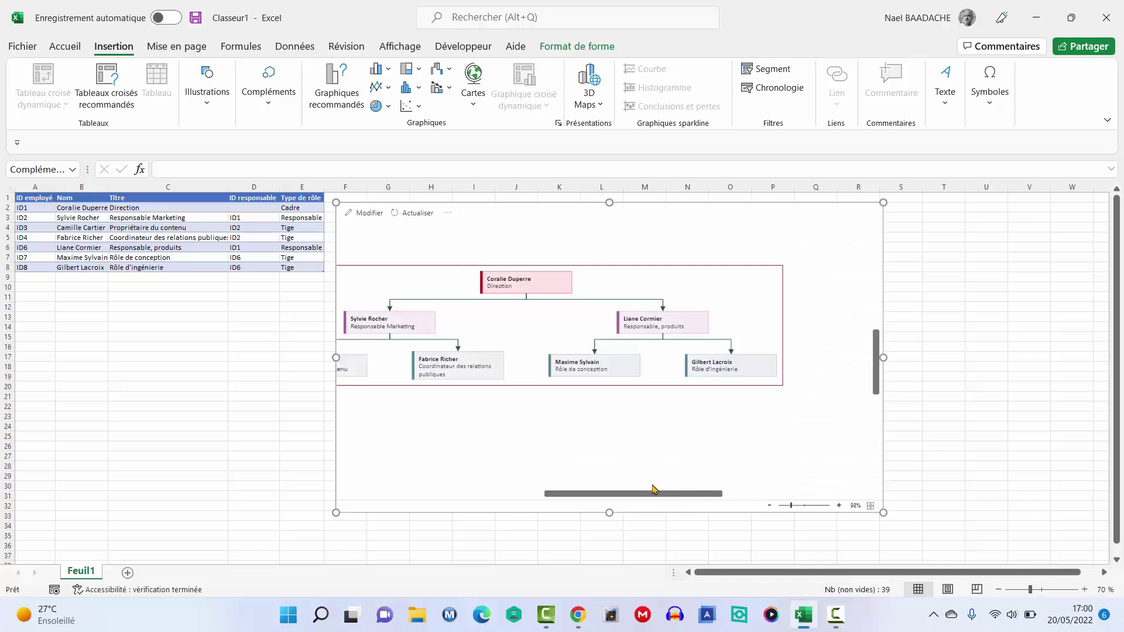
left_click_drag(652, 496, 631, 489)
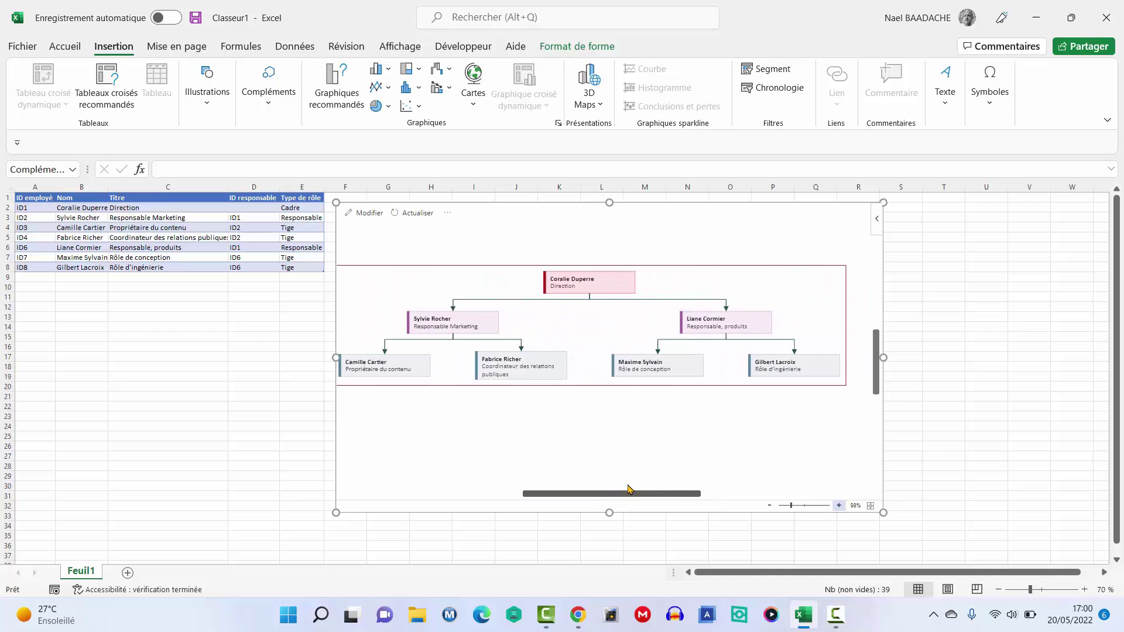
scroll(262, 446, "up", 3)
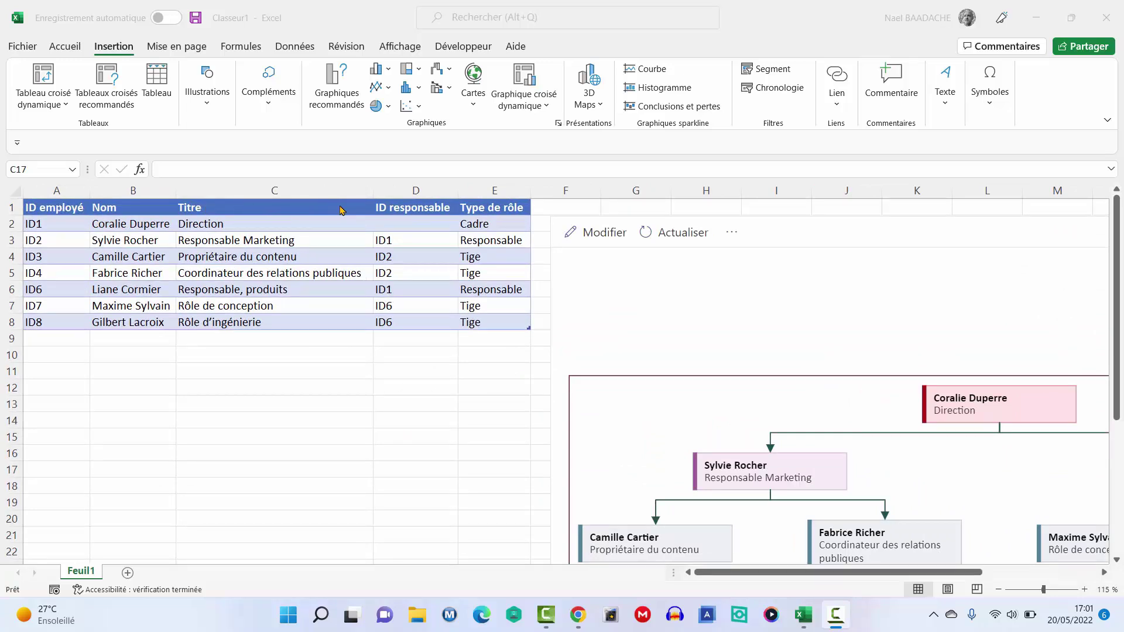
left_click(46, 225)
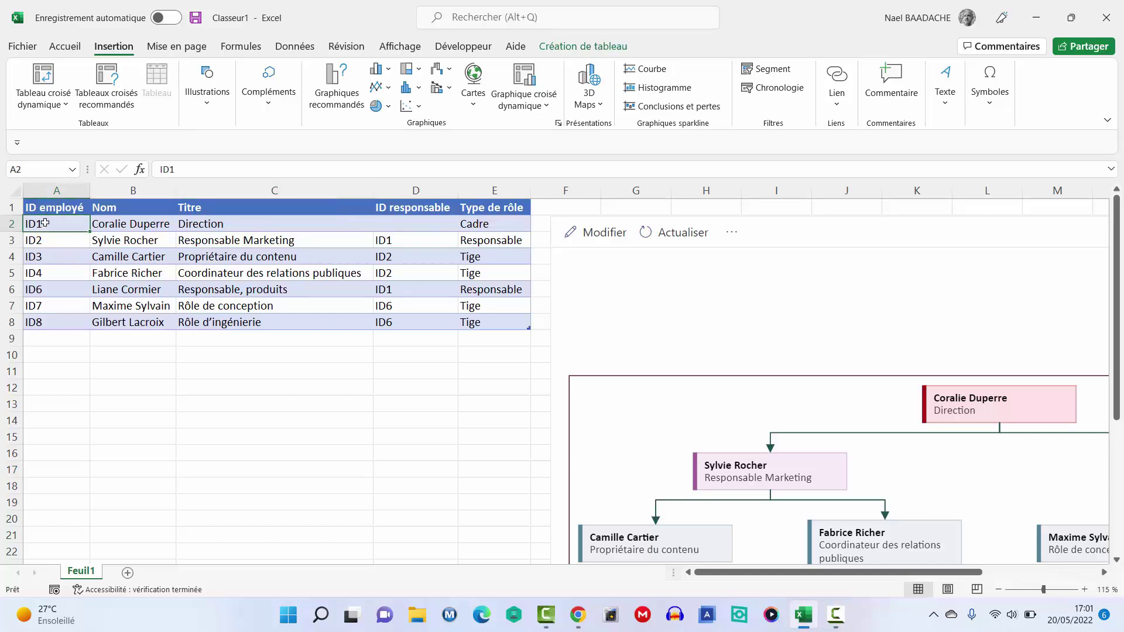
left_click_drag(45, 223, 44, 321)
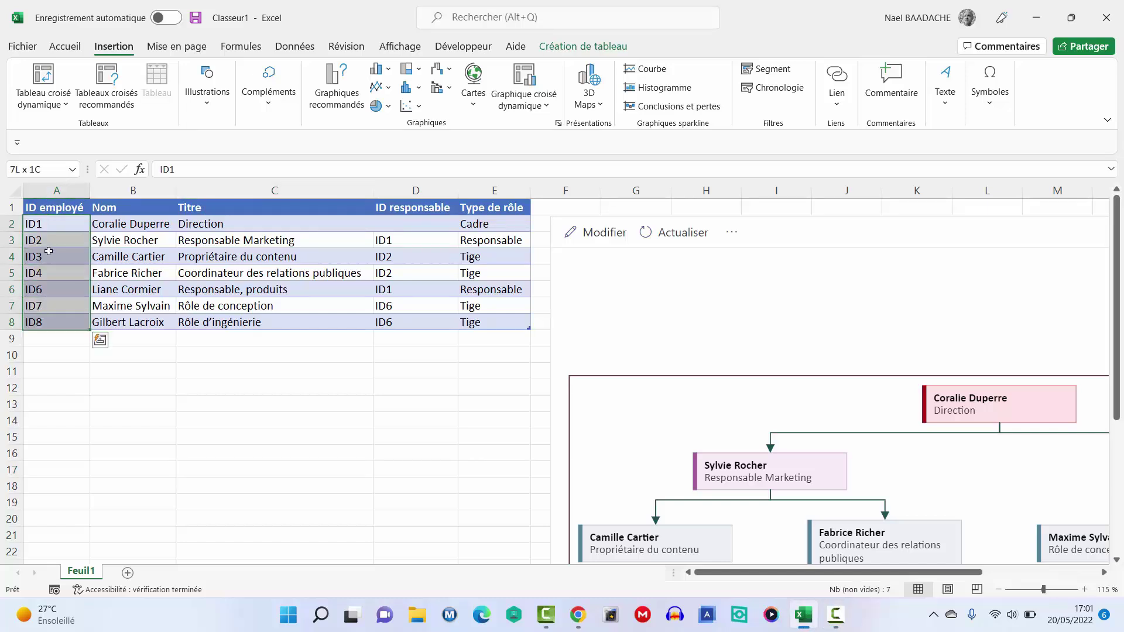
left_click(53, 220)
left_click(53, 243)
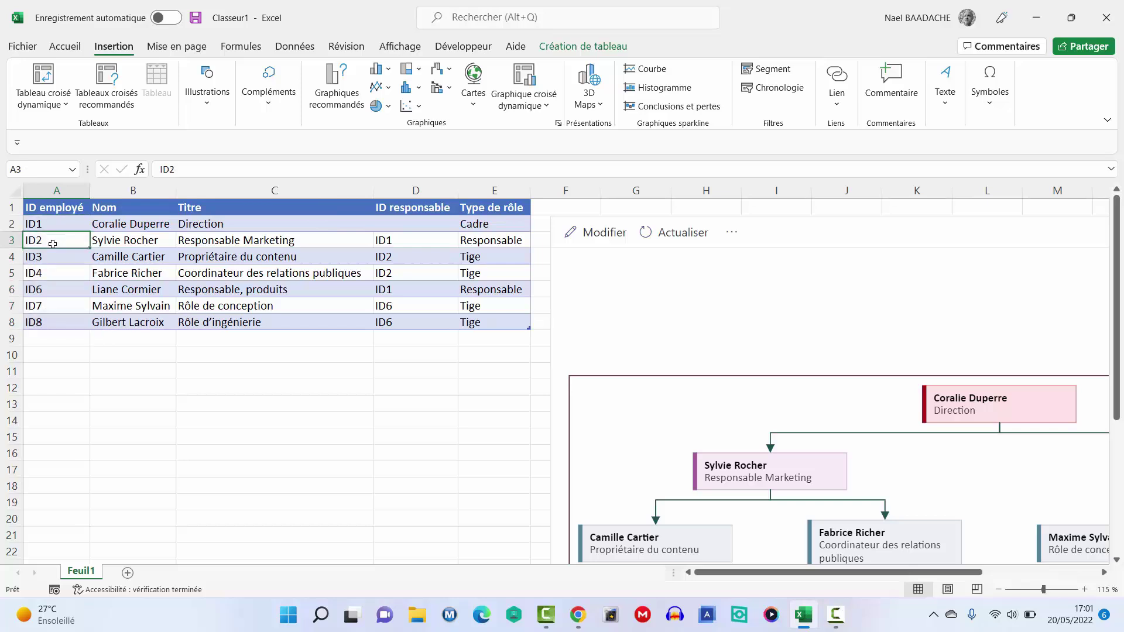
left_click(144, 225)
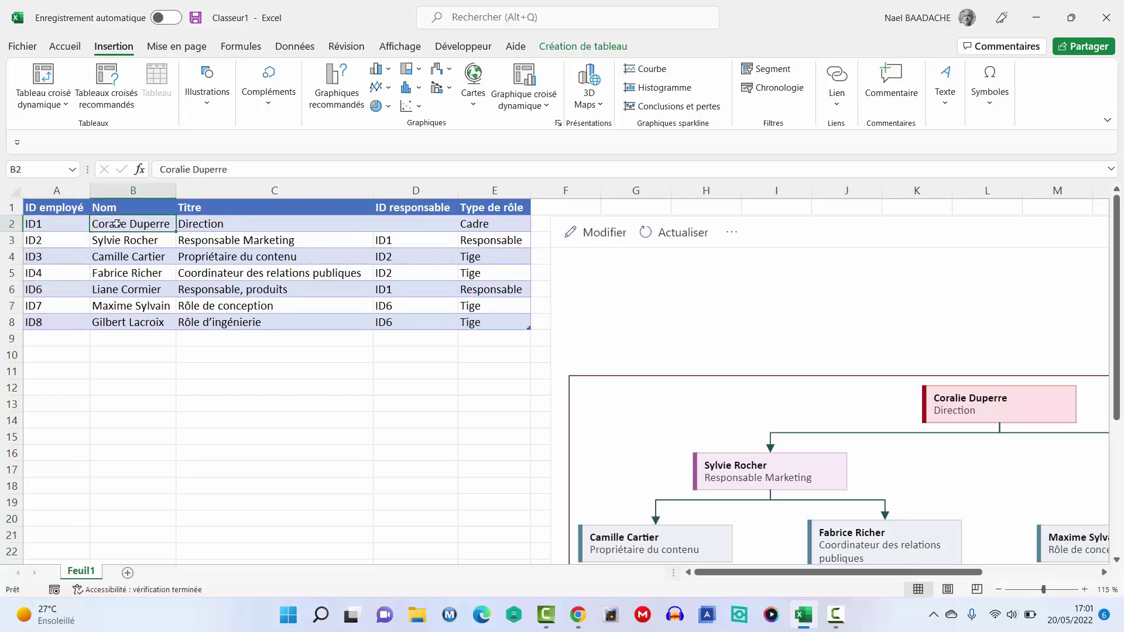
left_click(203, 225)
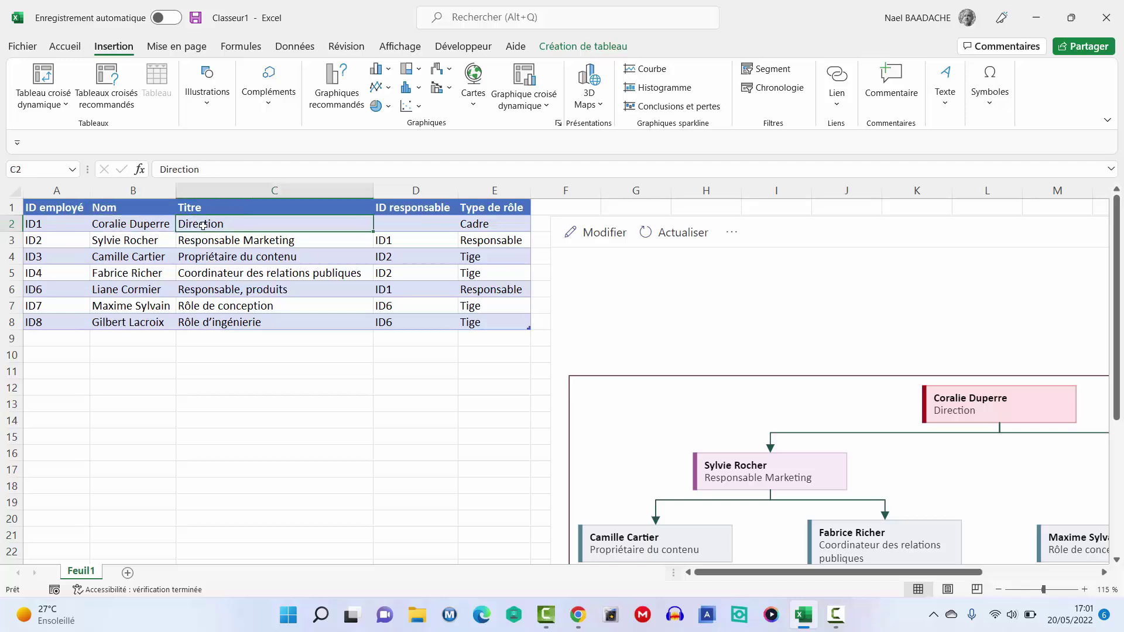
left_click(421, 225)
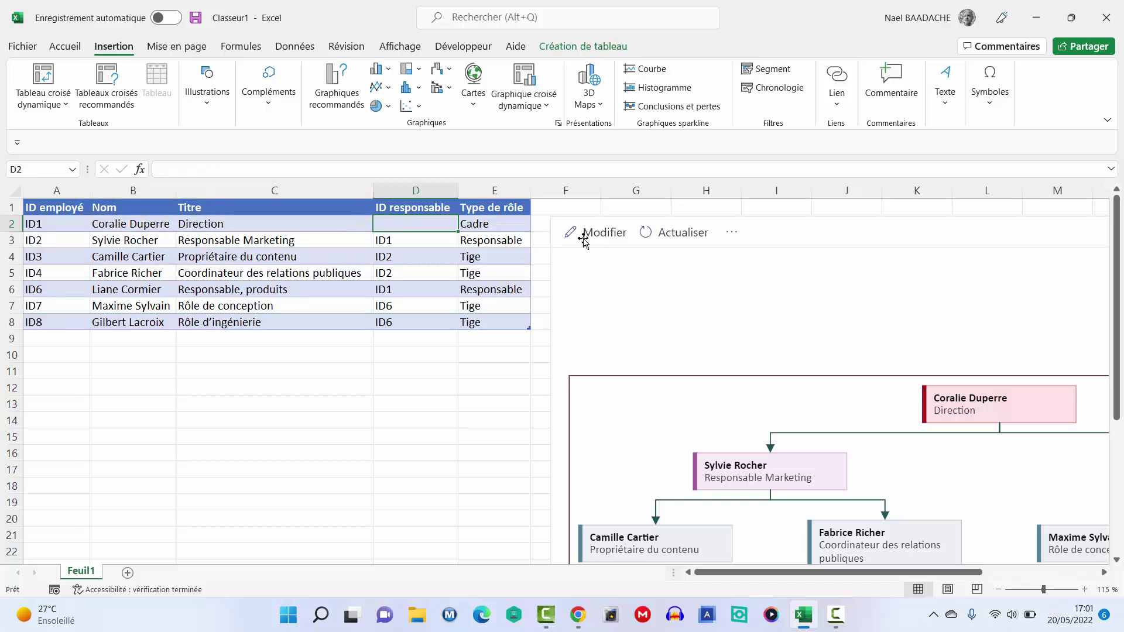
left_click(125, 240)
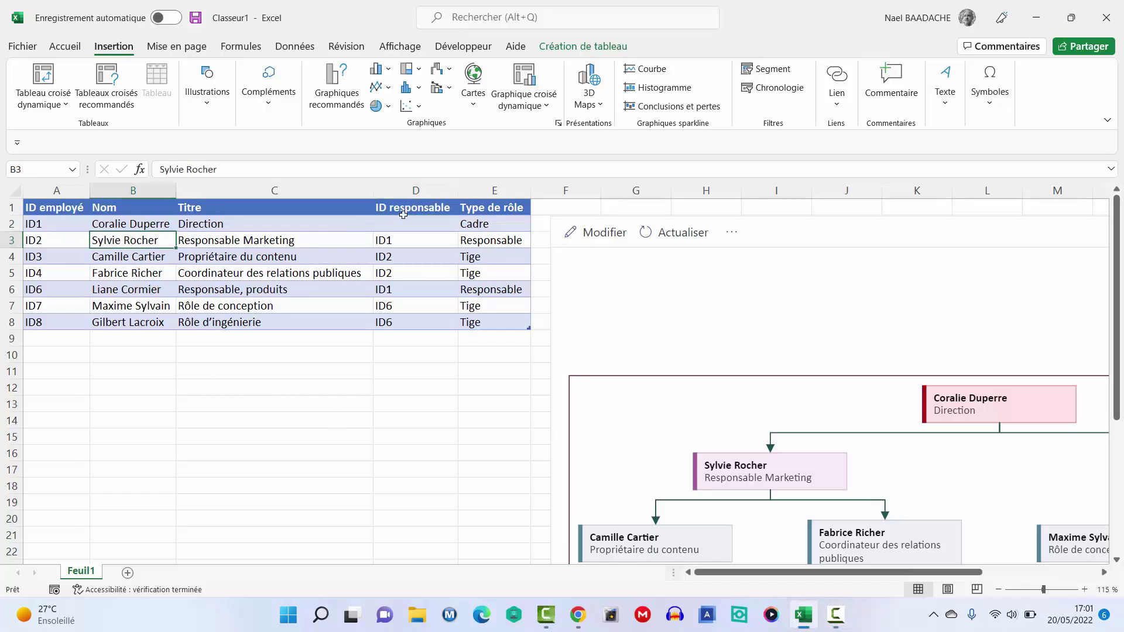
left_click(386, 240)
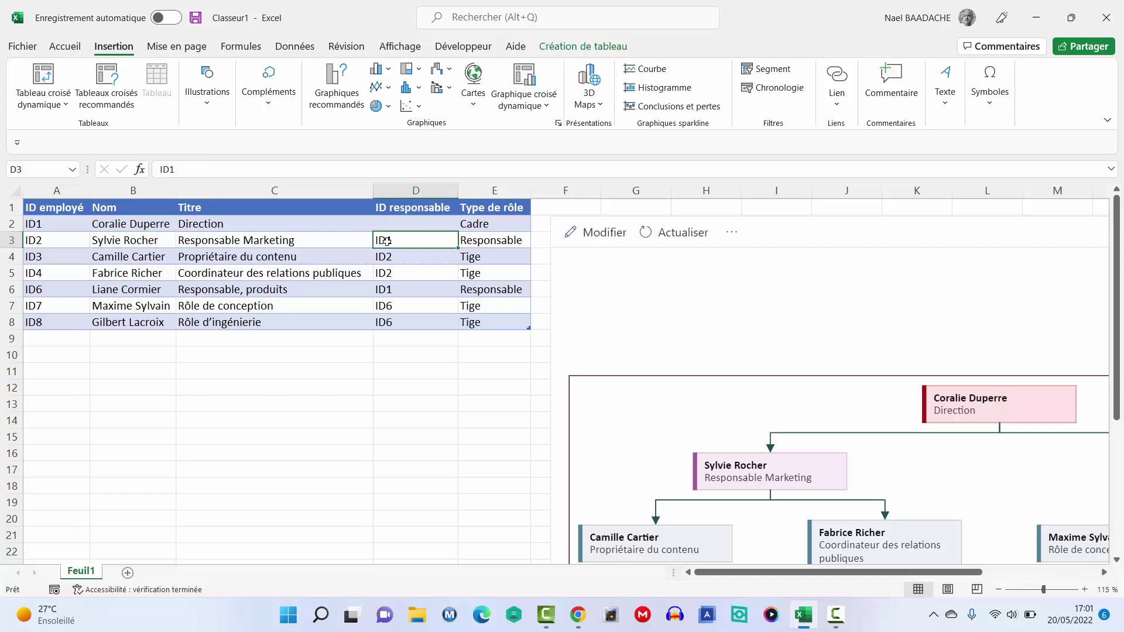
left_click(151, 247)
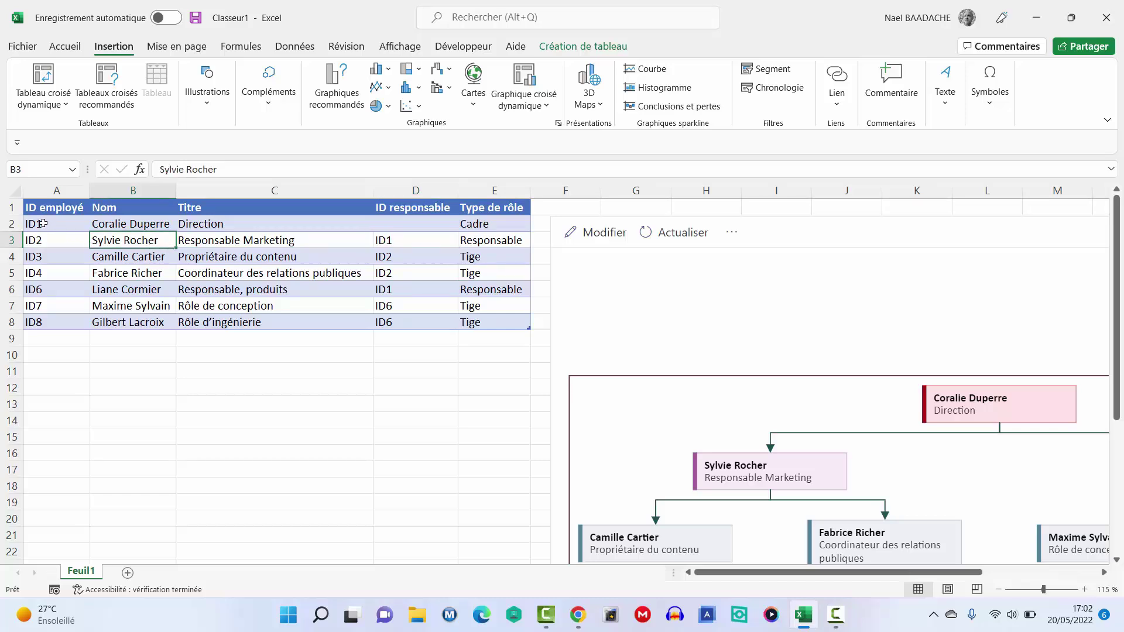
left_click(106, 222)
left_click(49, 226)
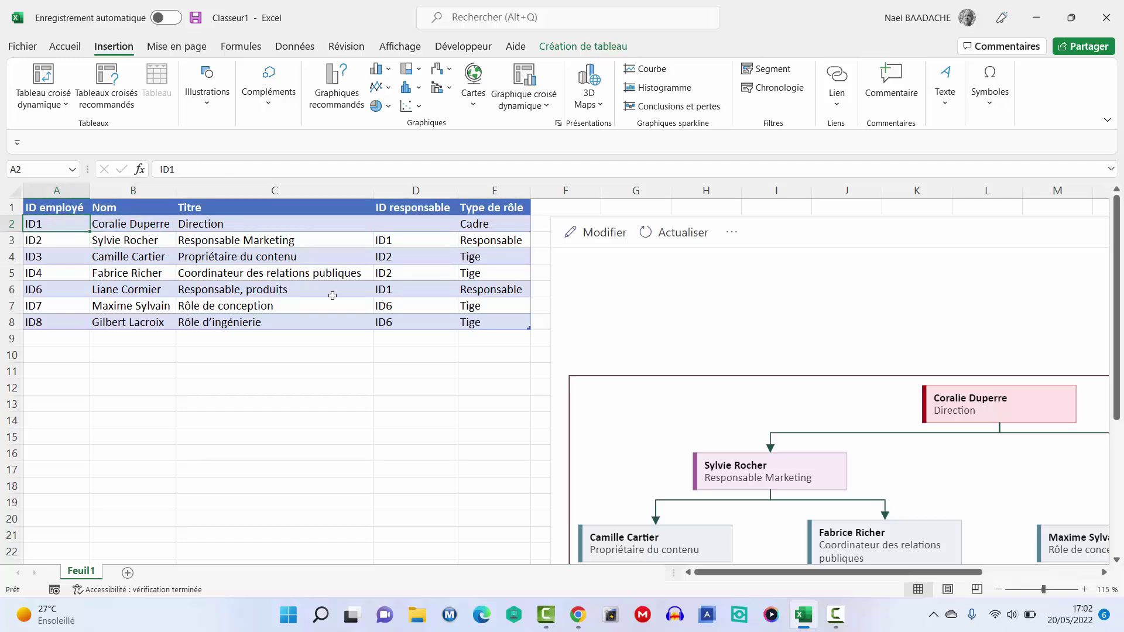
left_click(135, 305)
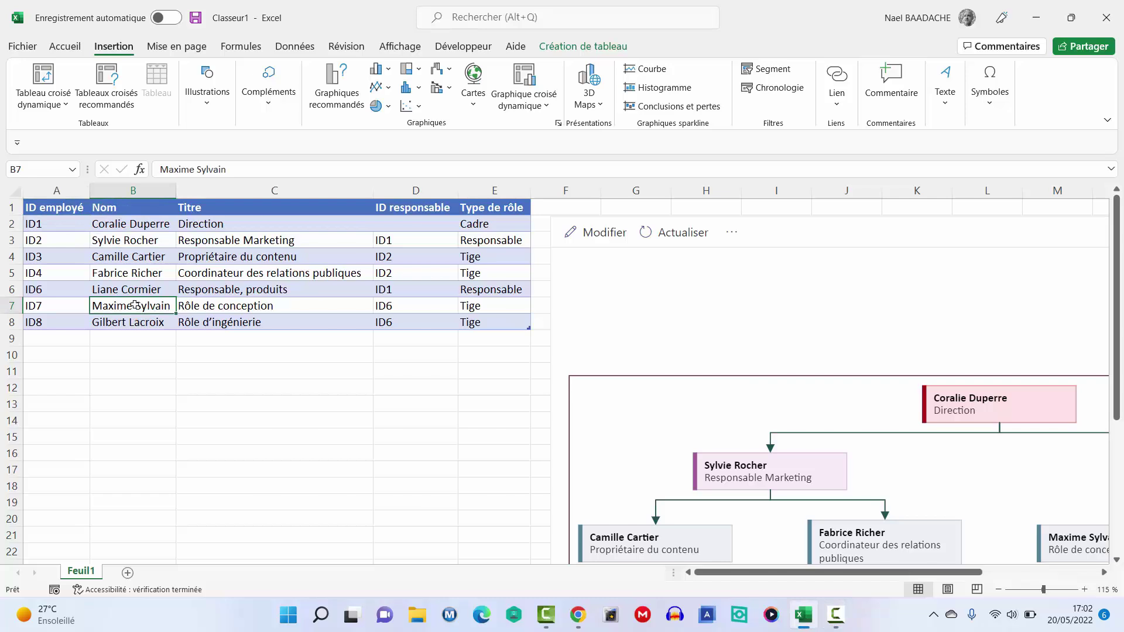
left_click(44, 307)
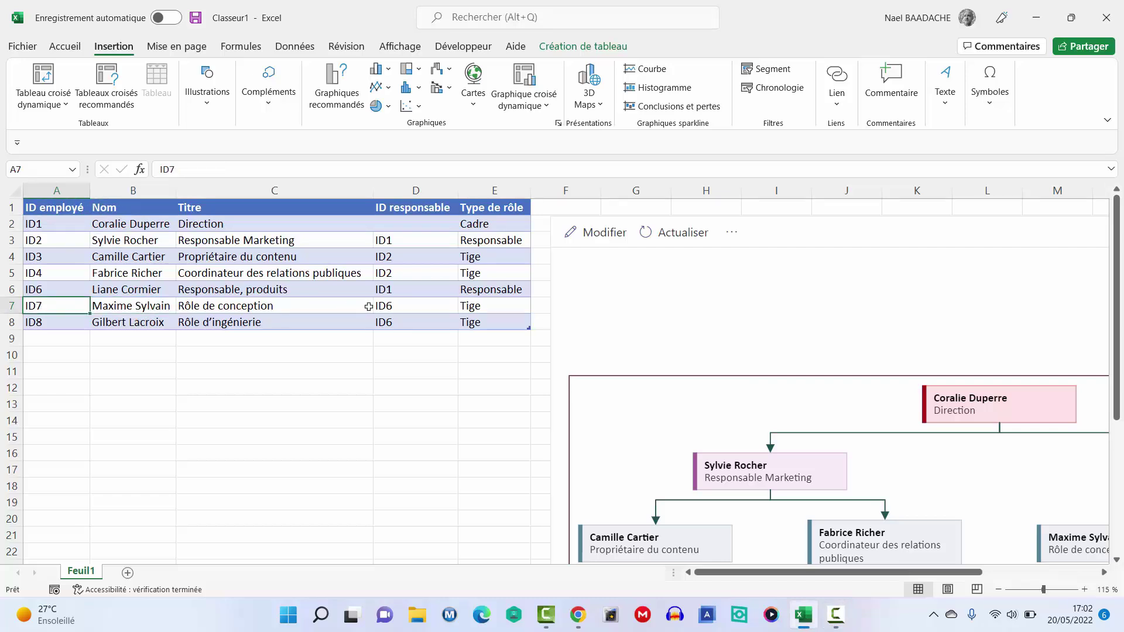
left_click(388, 307)
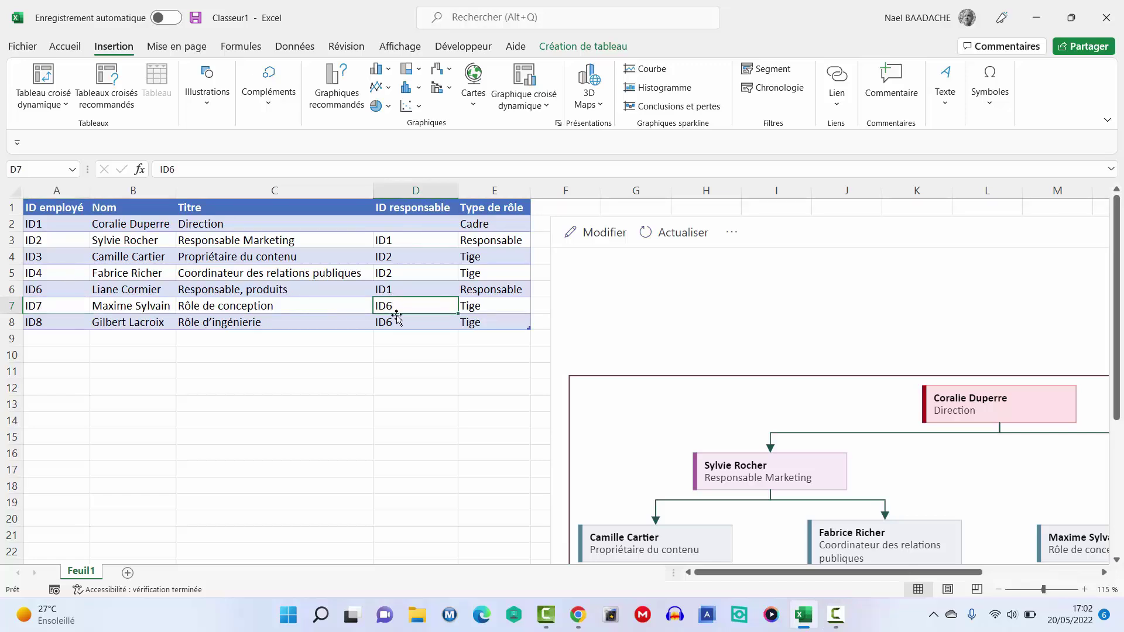
left_click(59, 292)
left_click(116, 291)
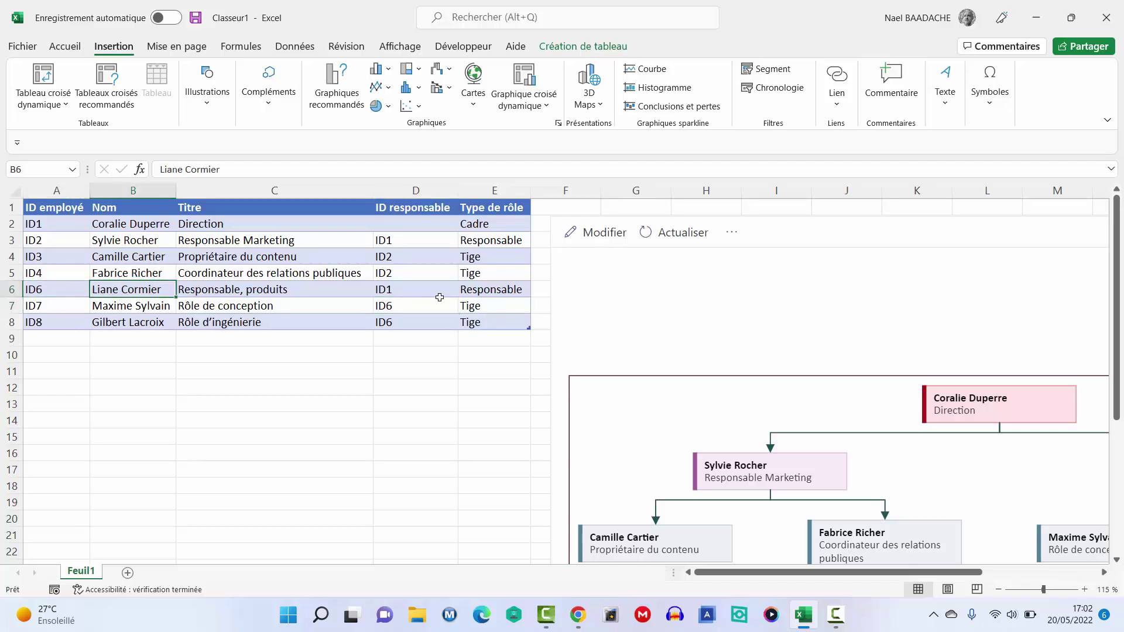
left_click(120, 304)
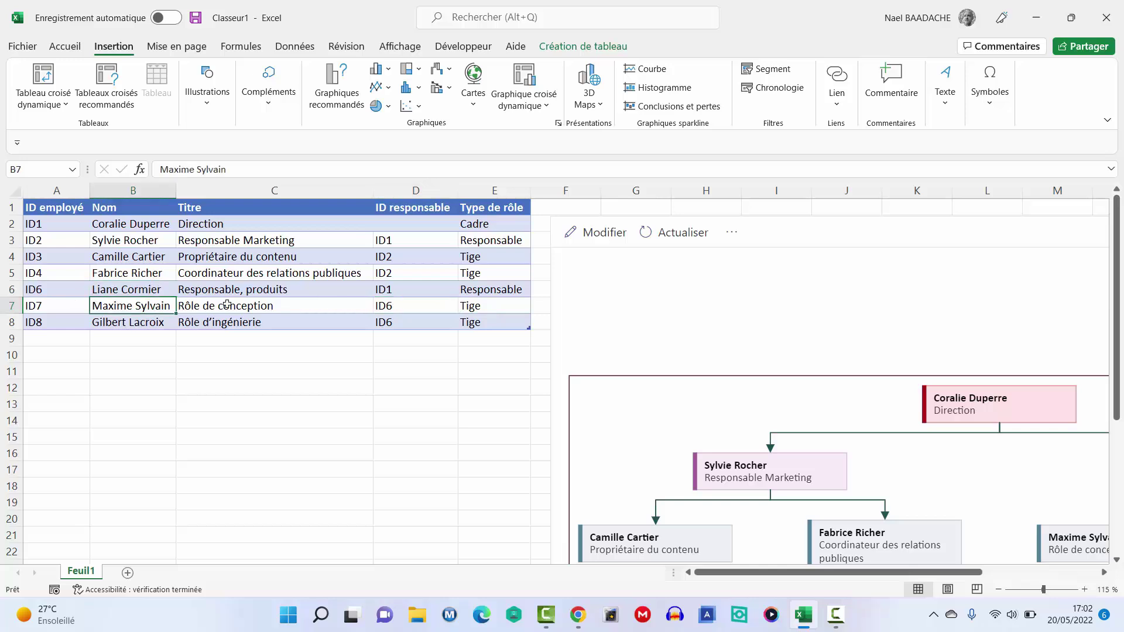
left_click(154, 323)
left_click(398, 323)
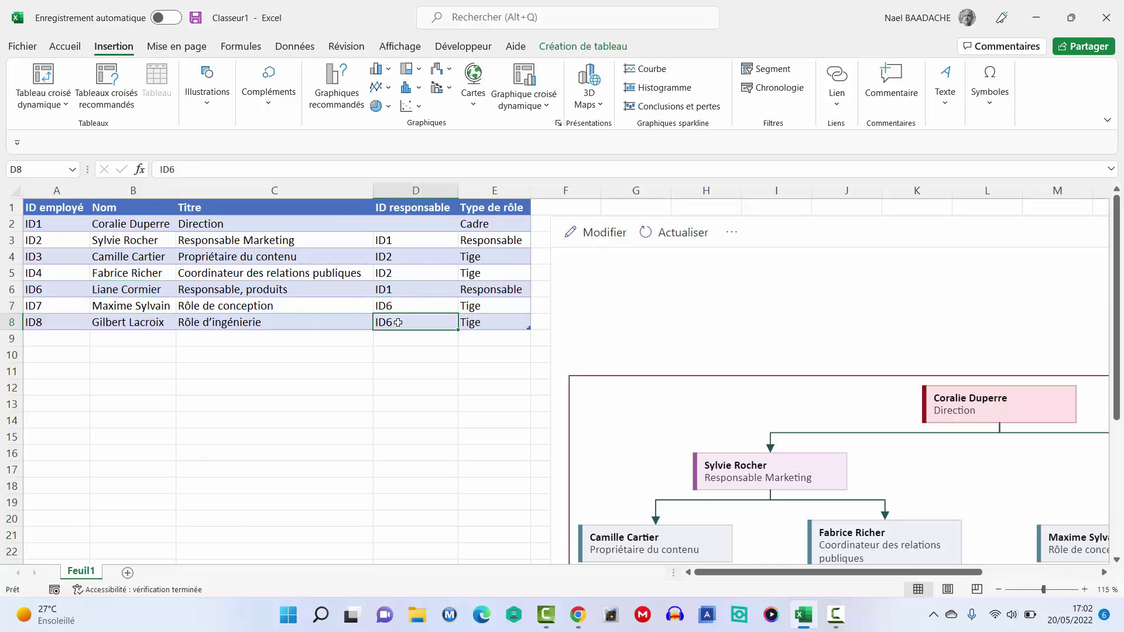
left_click(396, 307)
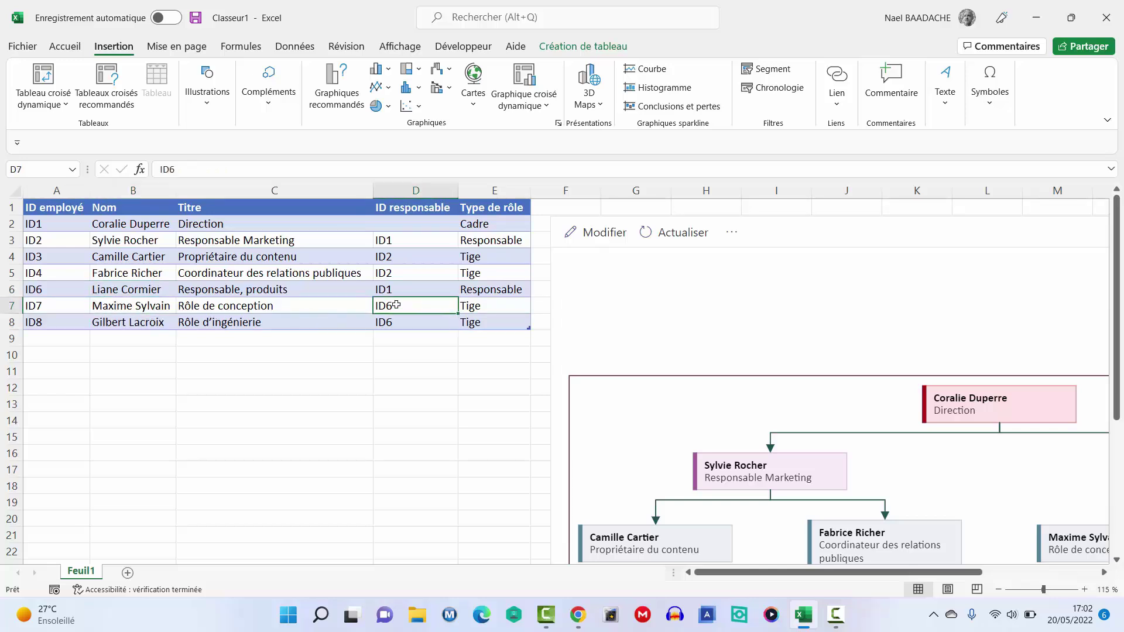
left_click(157, 292)
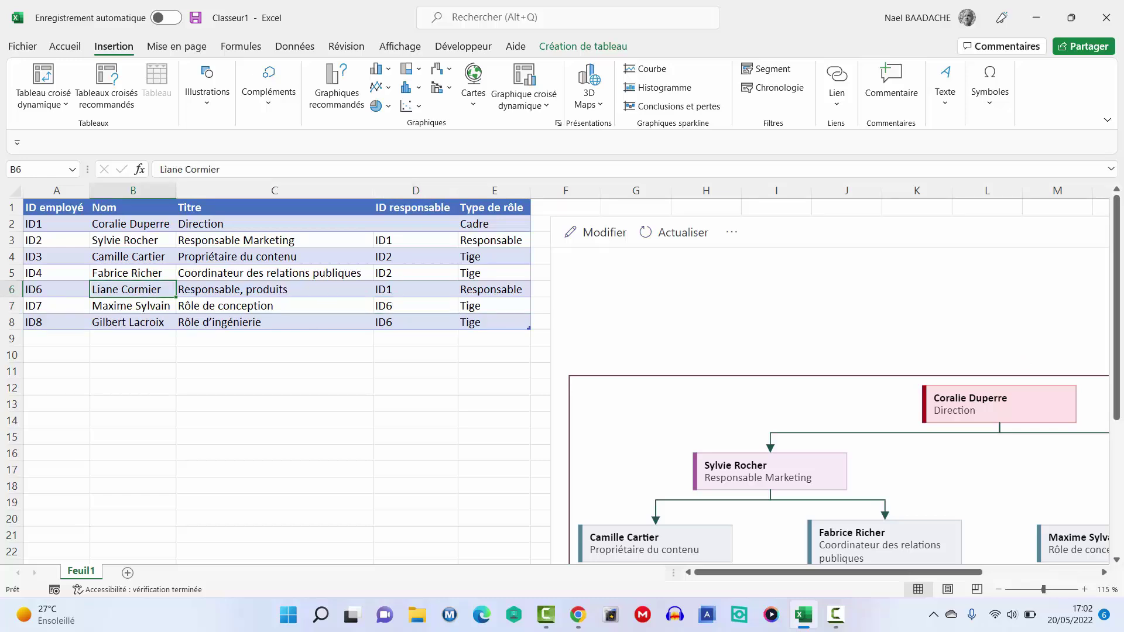
left_click(494, 222)
left_click(536, 224)
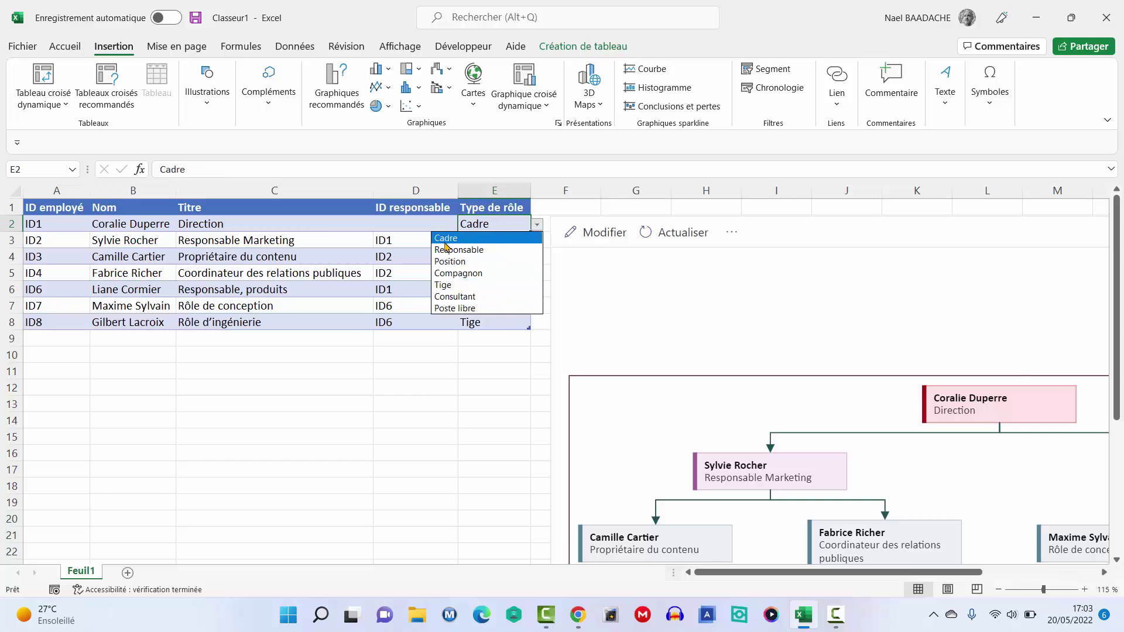
key("Escape")
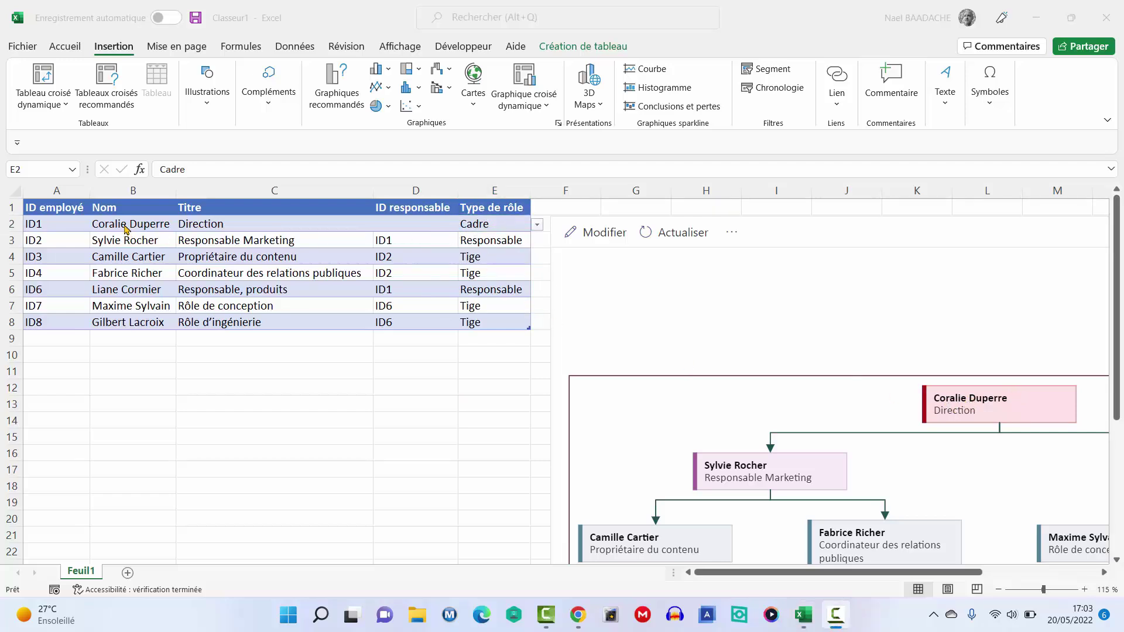
double_click(484, 228)
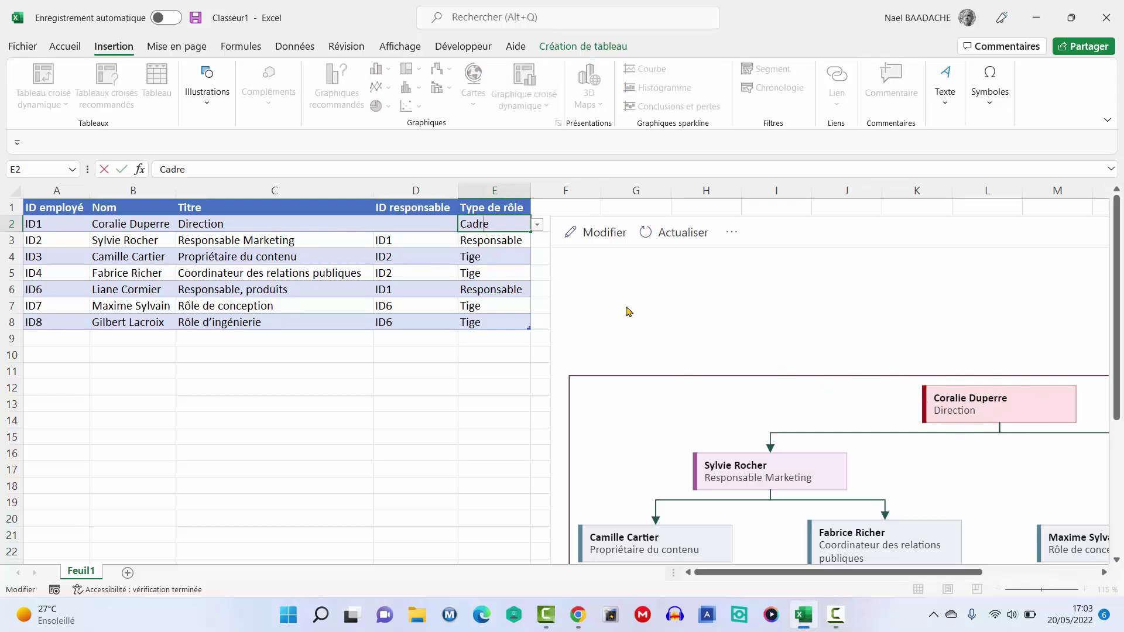
left_click(537, 226)
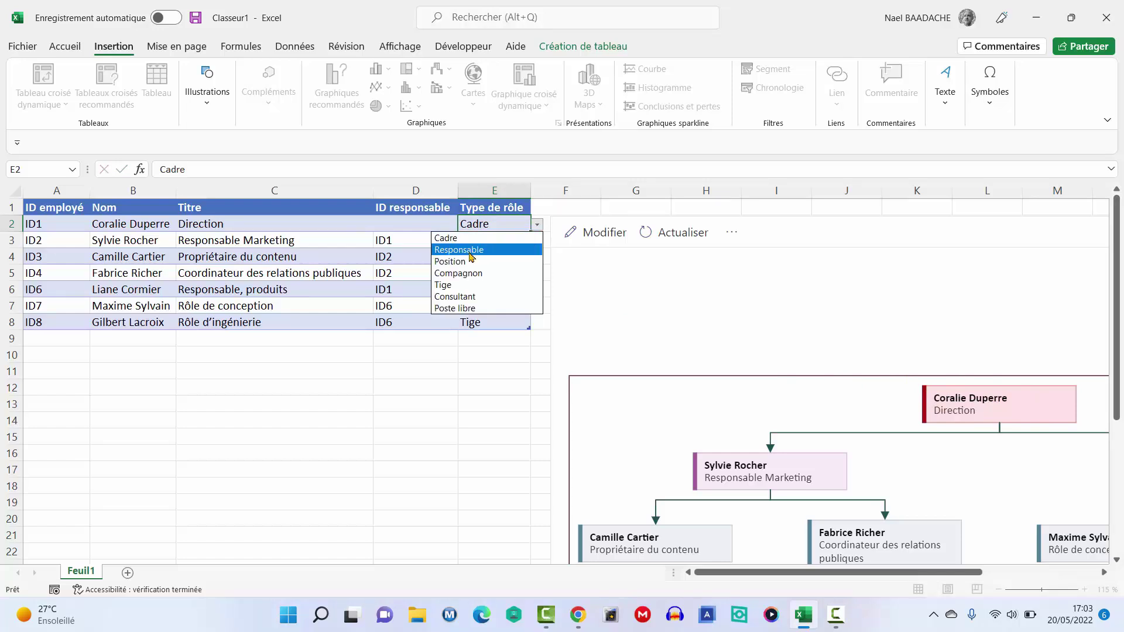
left_click(470, 251)
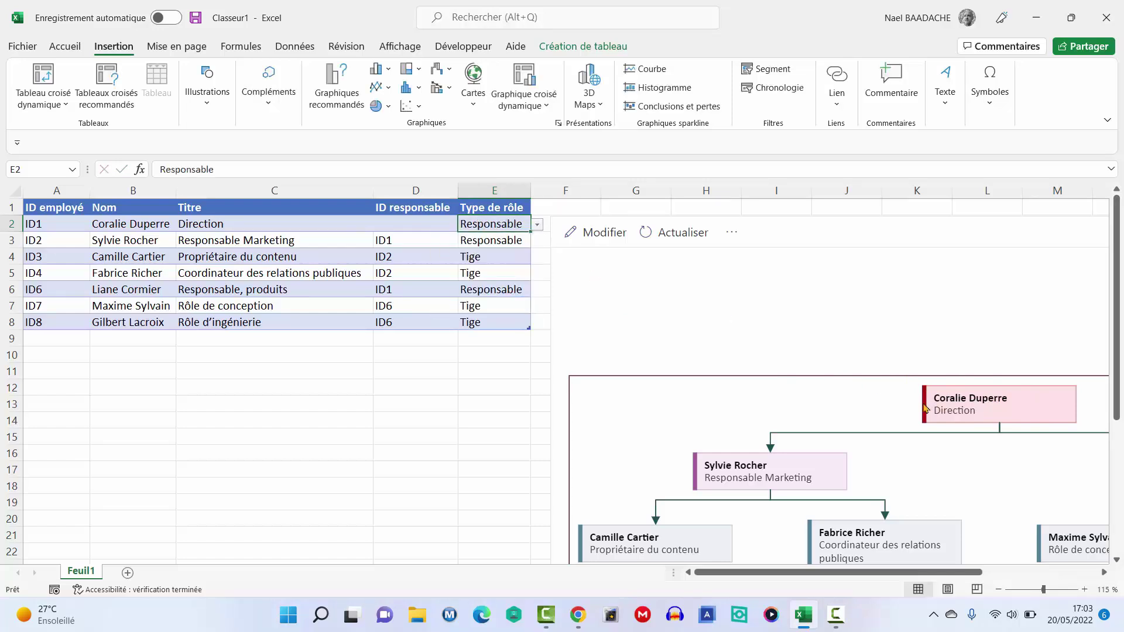
left_click(679, 232)
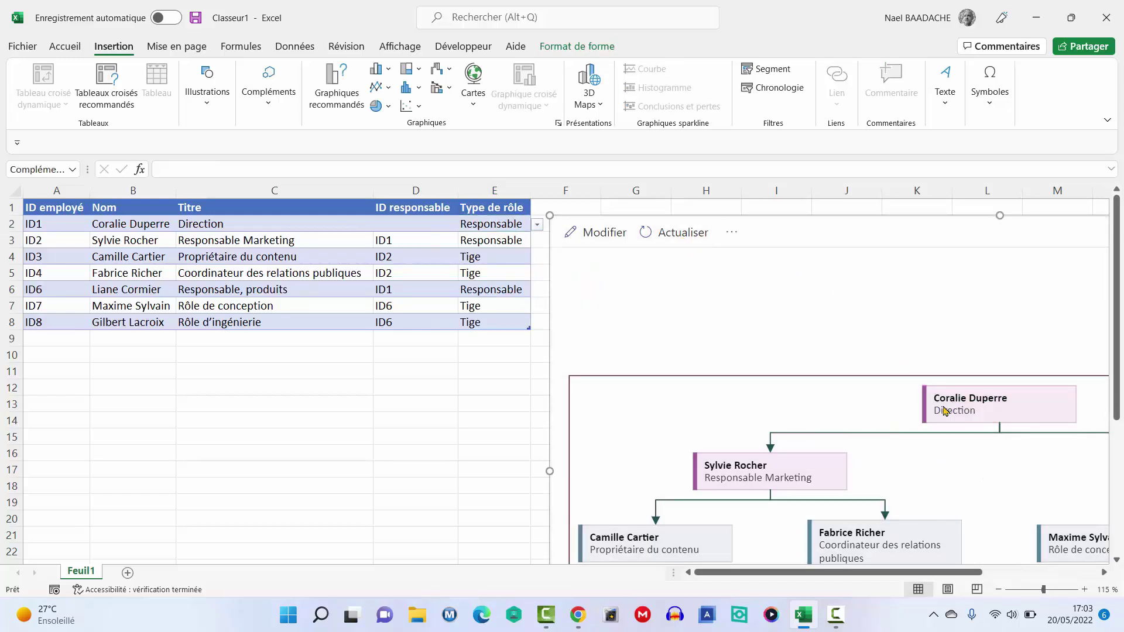
left_click(537, 225)
left_click(454, 239)
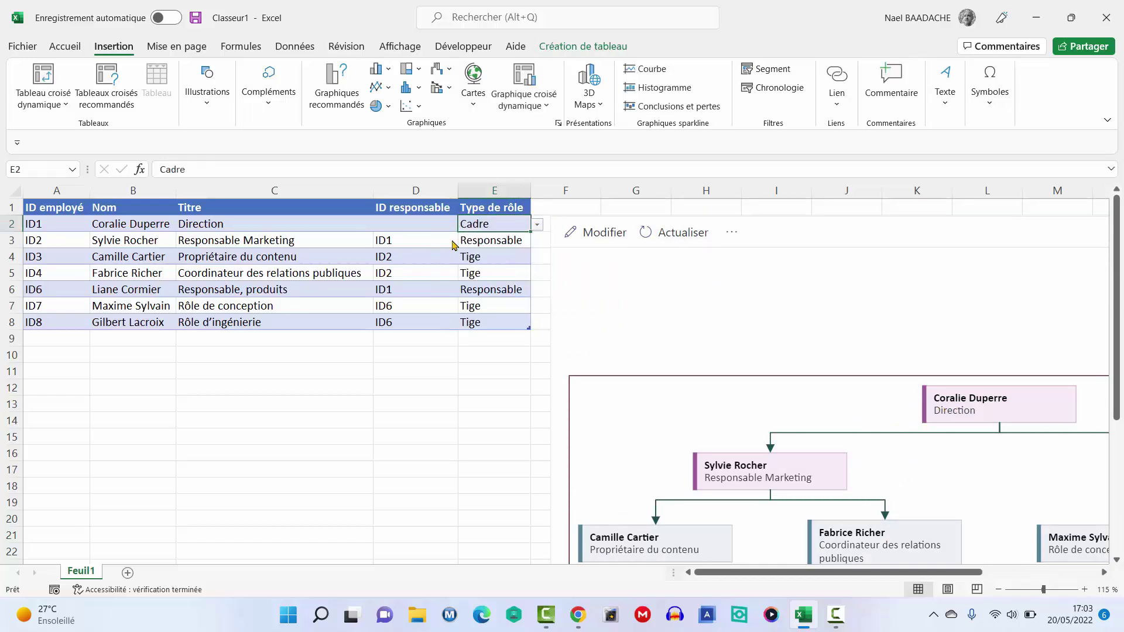
left_click(693, 236)
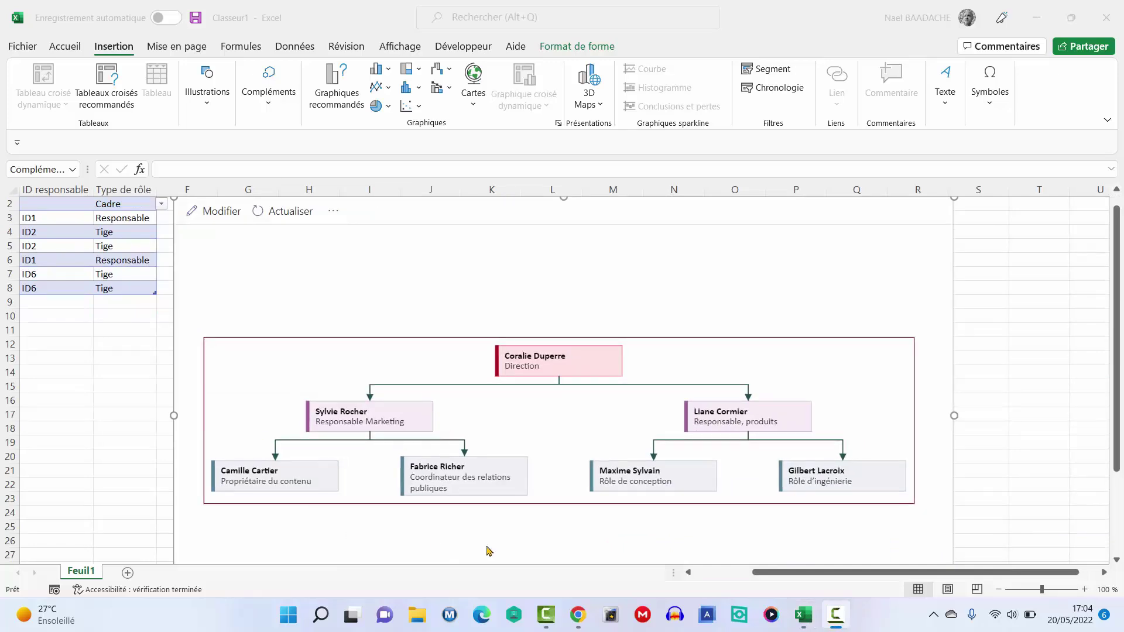
left_click(772, 576)
left_click(696, 574)
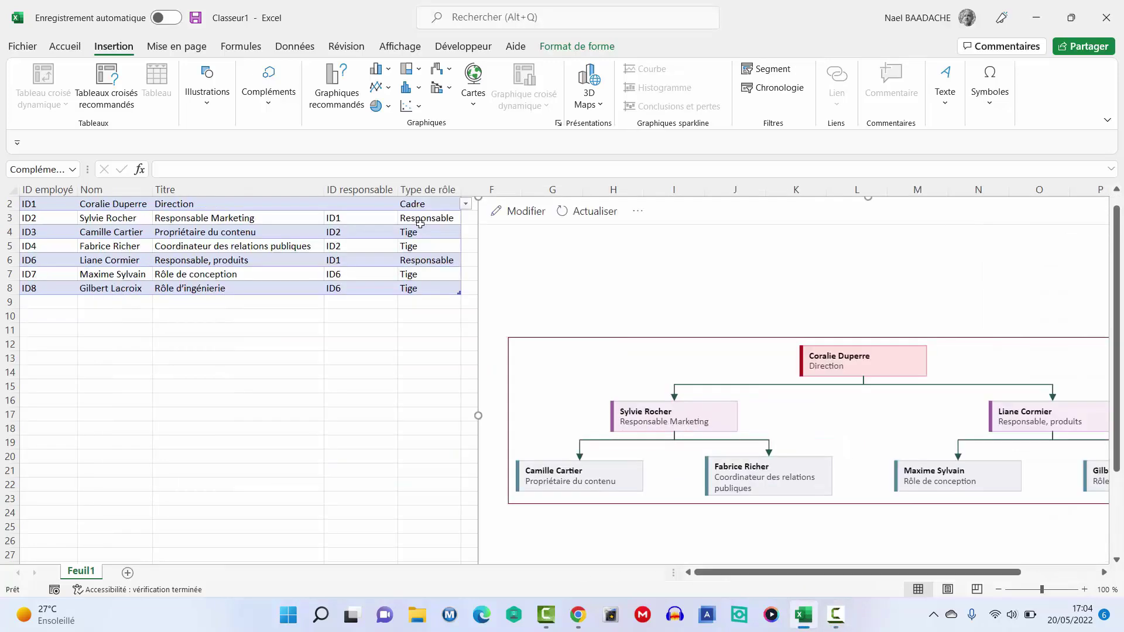
left_click(430, 206)
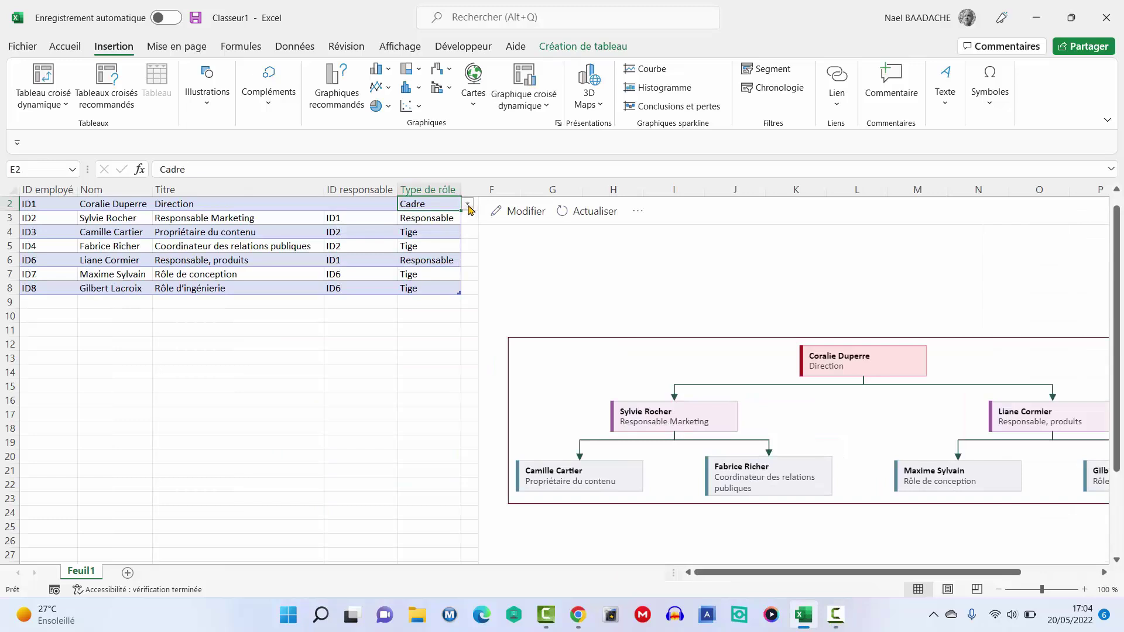
left_click(464, 202)
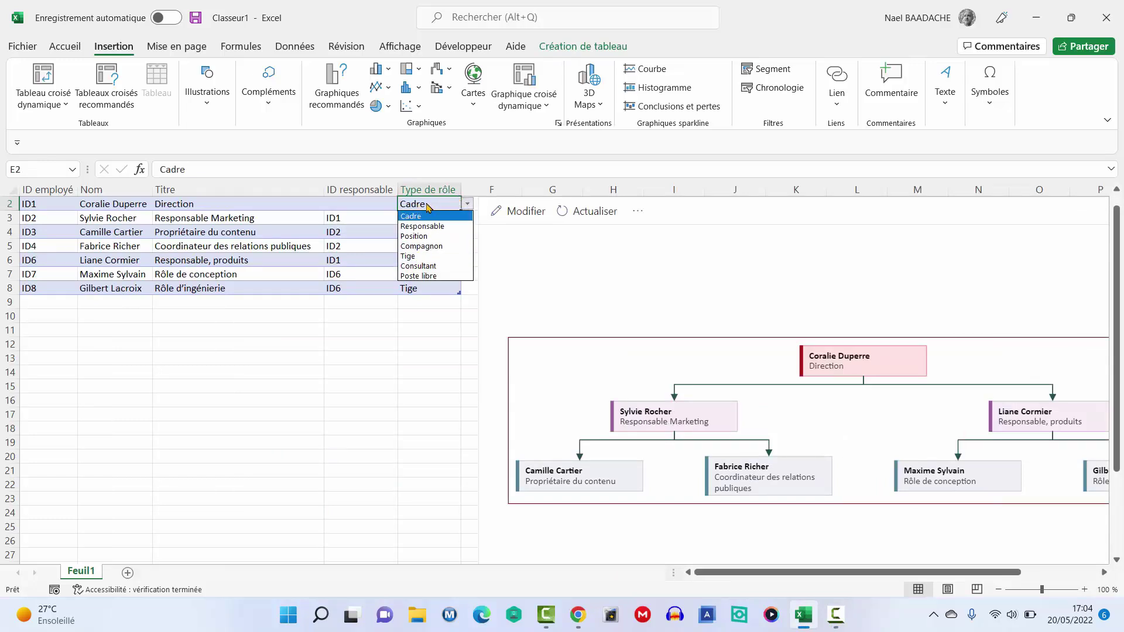
key("Escape")
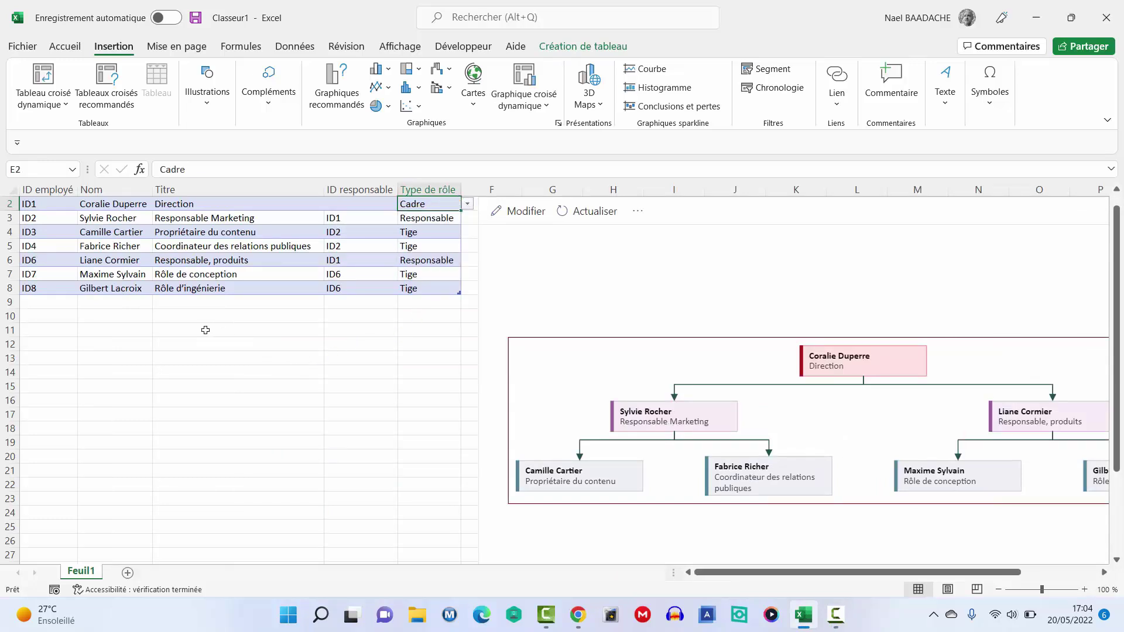
left_click(206, 330)
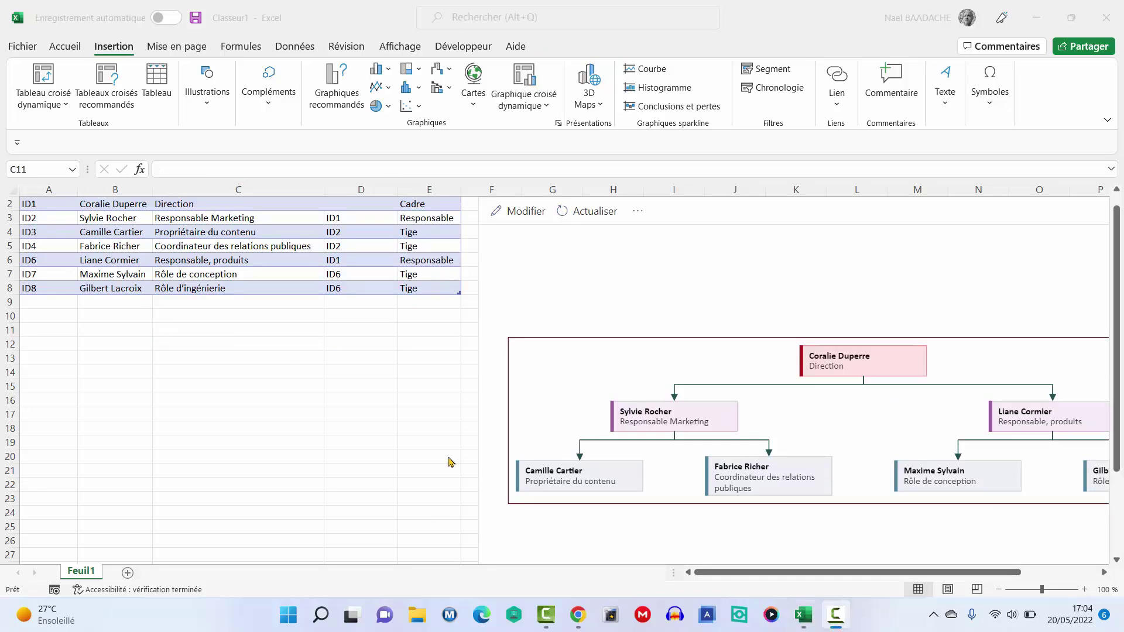
scroll(322, 339, "up", 1)
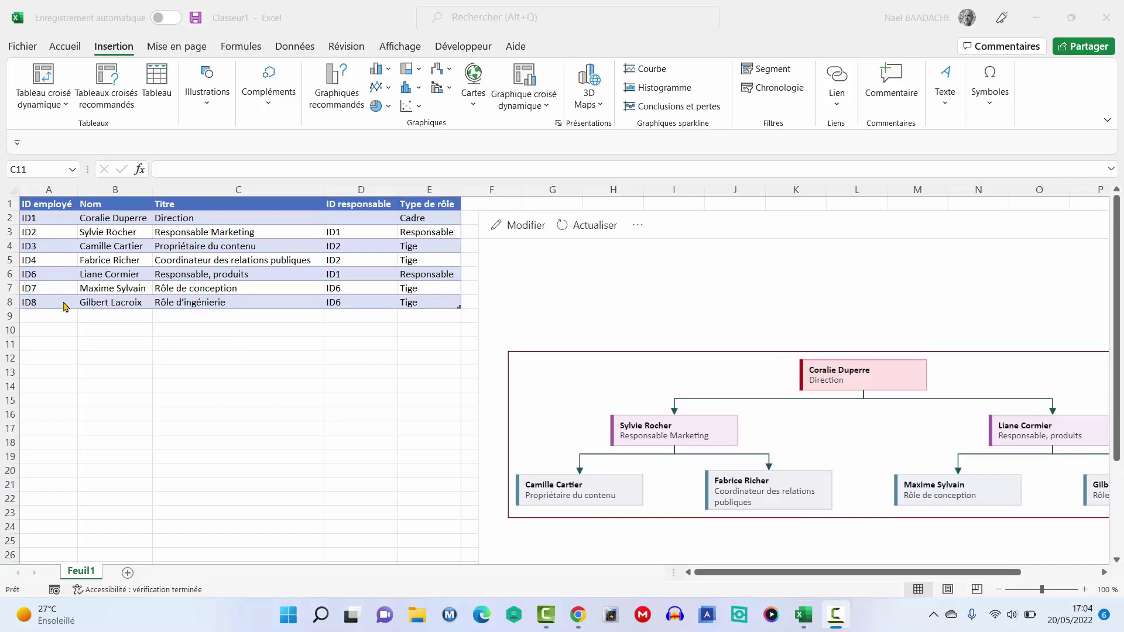
Enter a new top-employee name in B2 and 'Direction Générale' in C2, then refresh the org chart.
left_click(106, 221)
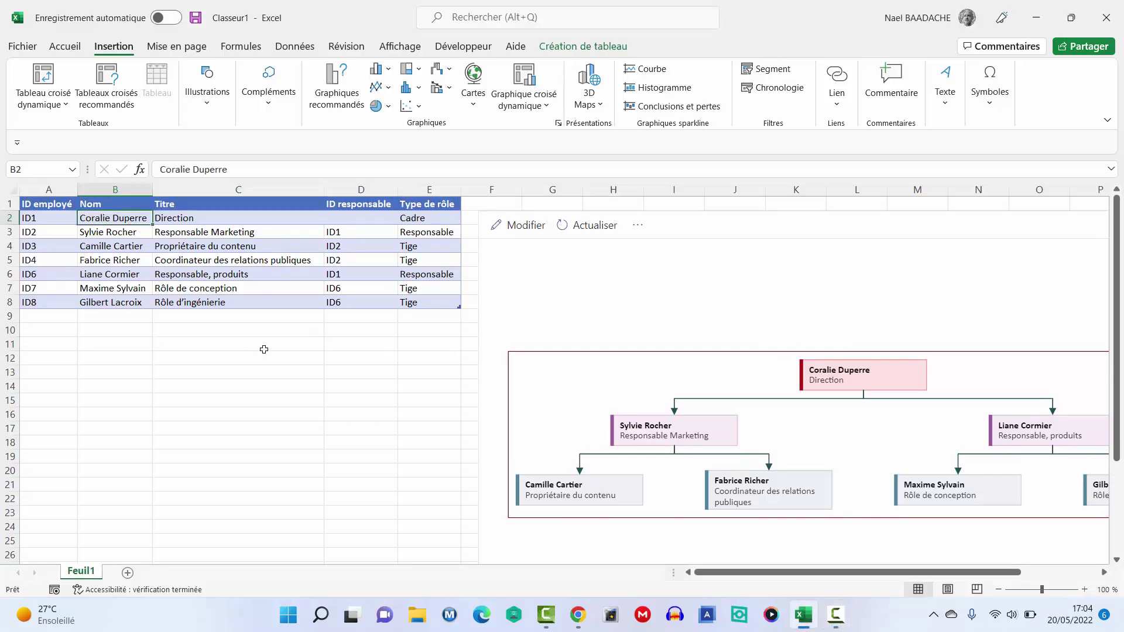
type("Paul Lefranc")
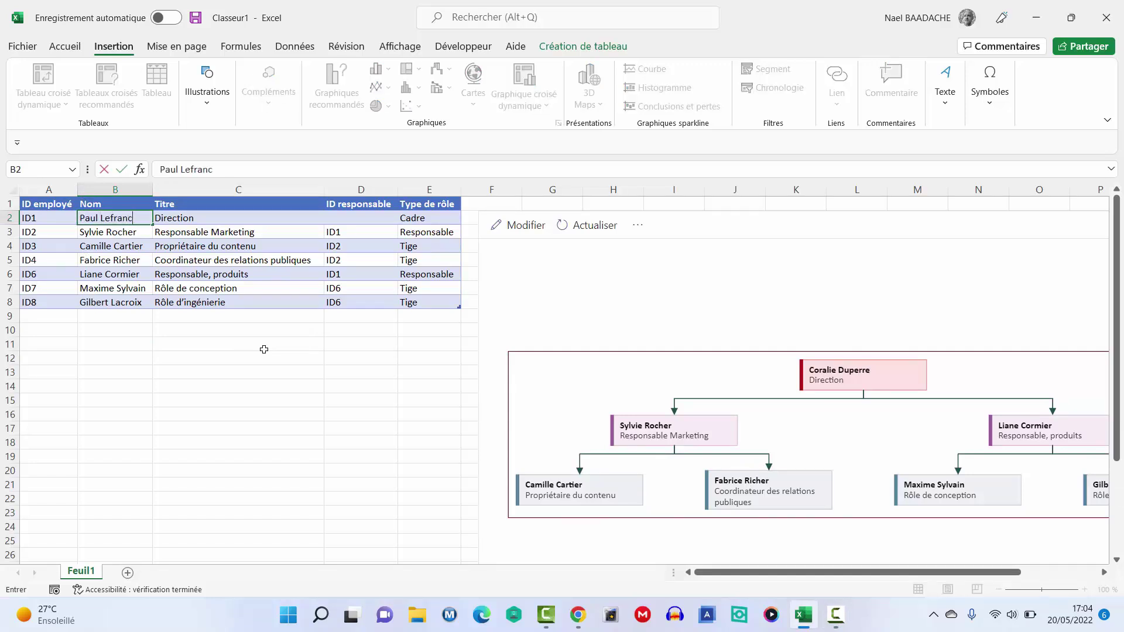
key("Return")
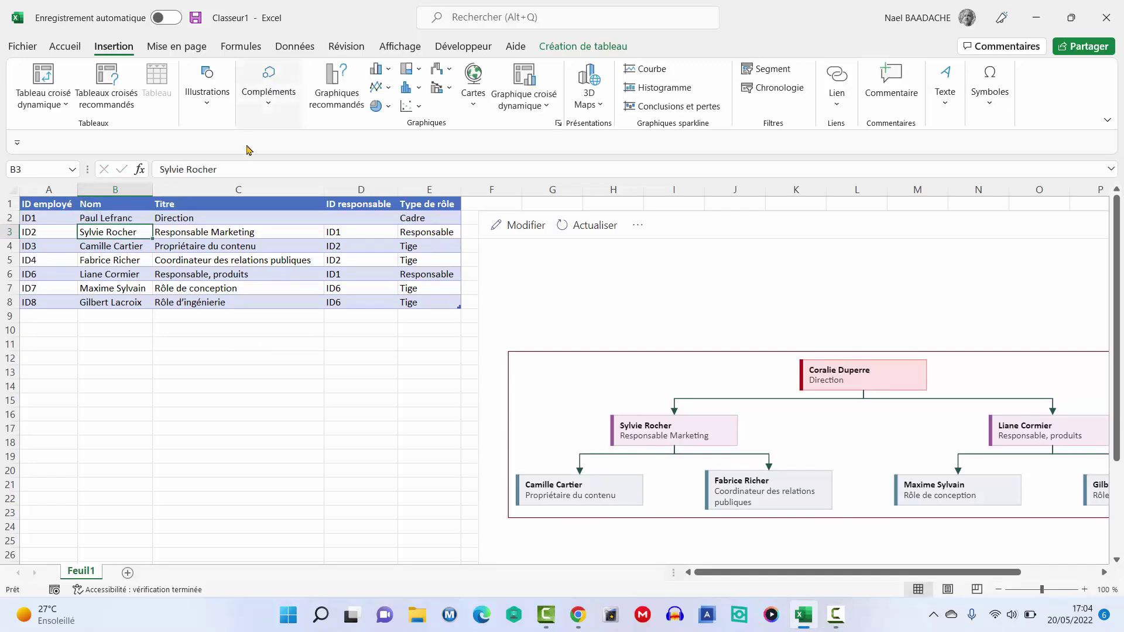
left_click(198, 217)
type("D")
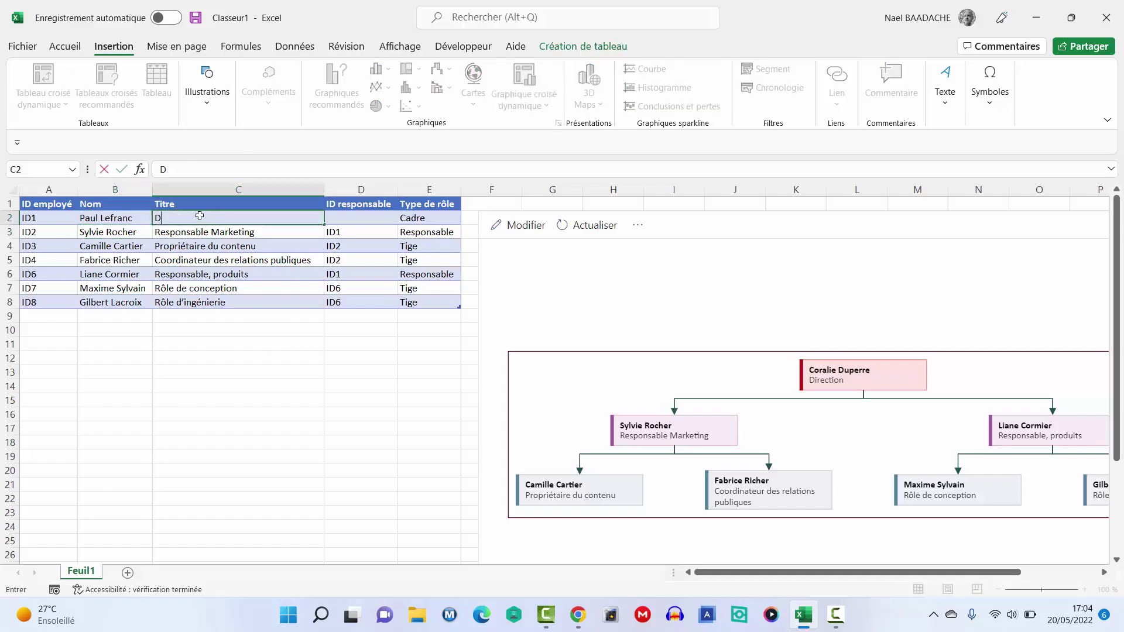
type("irection Générale")
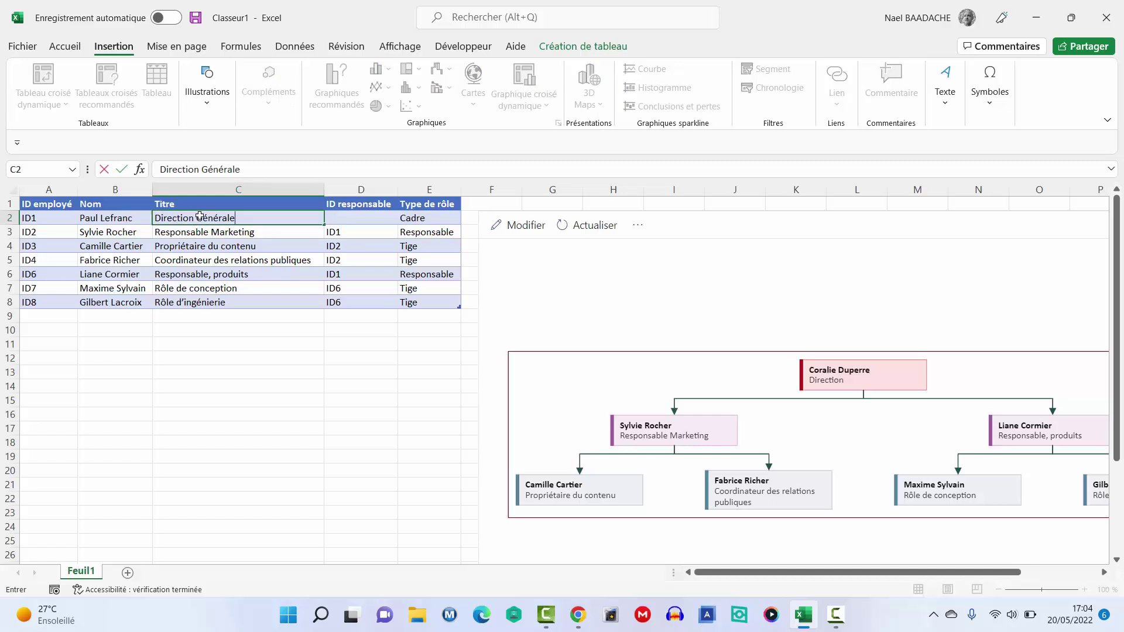
key("Return")
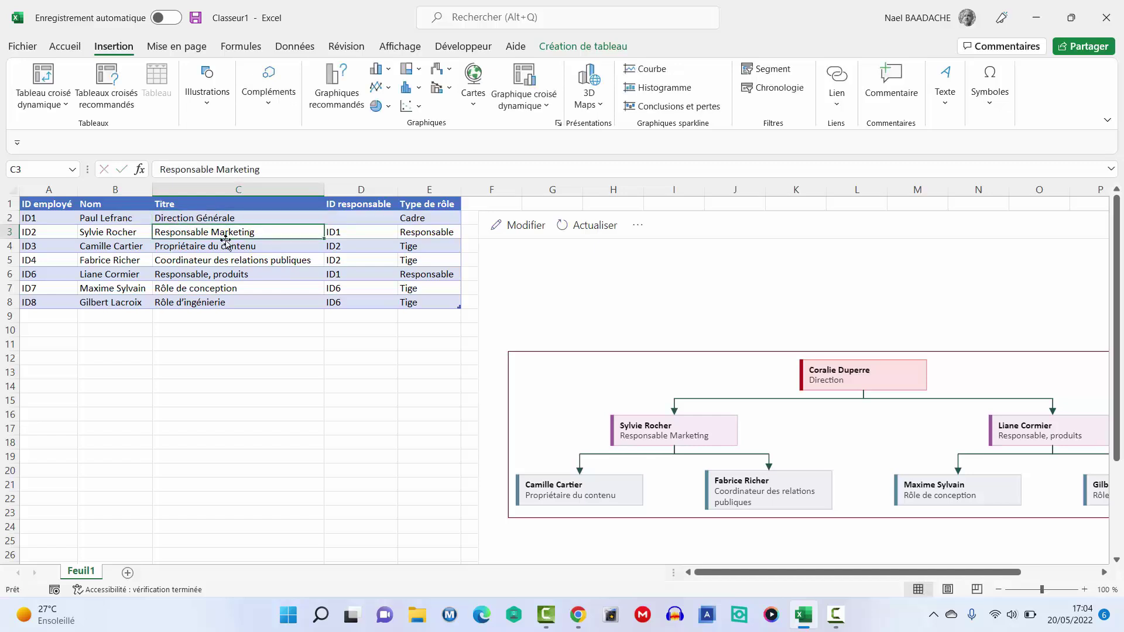
left_click(351, 222)
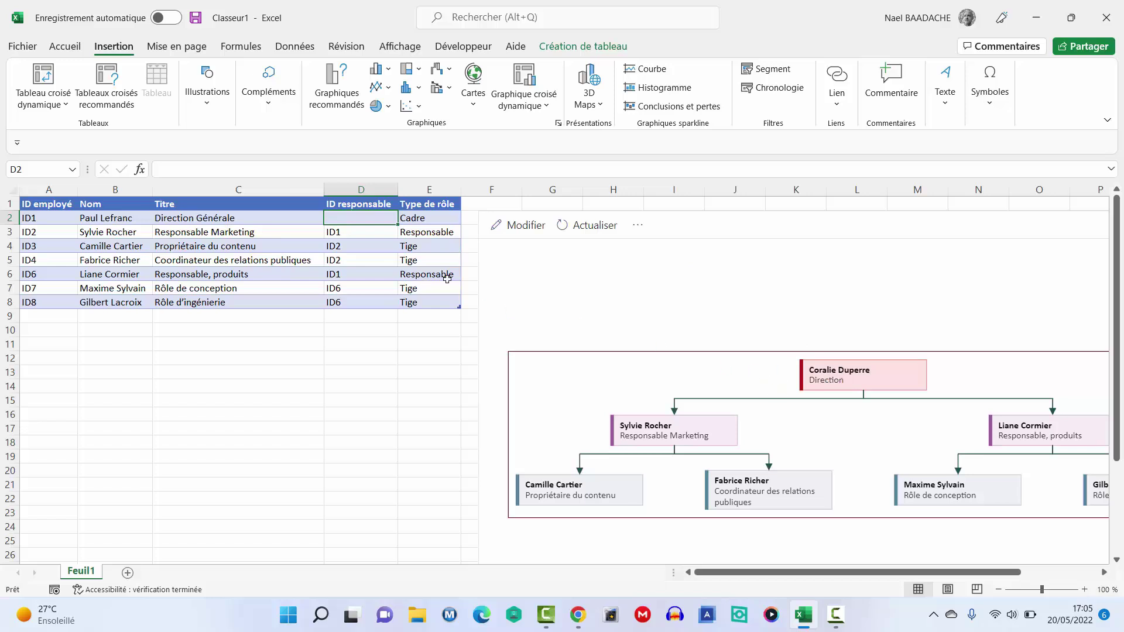
left_click(595, 229)
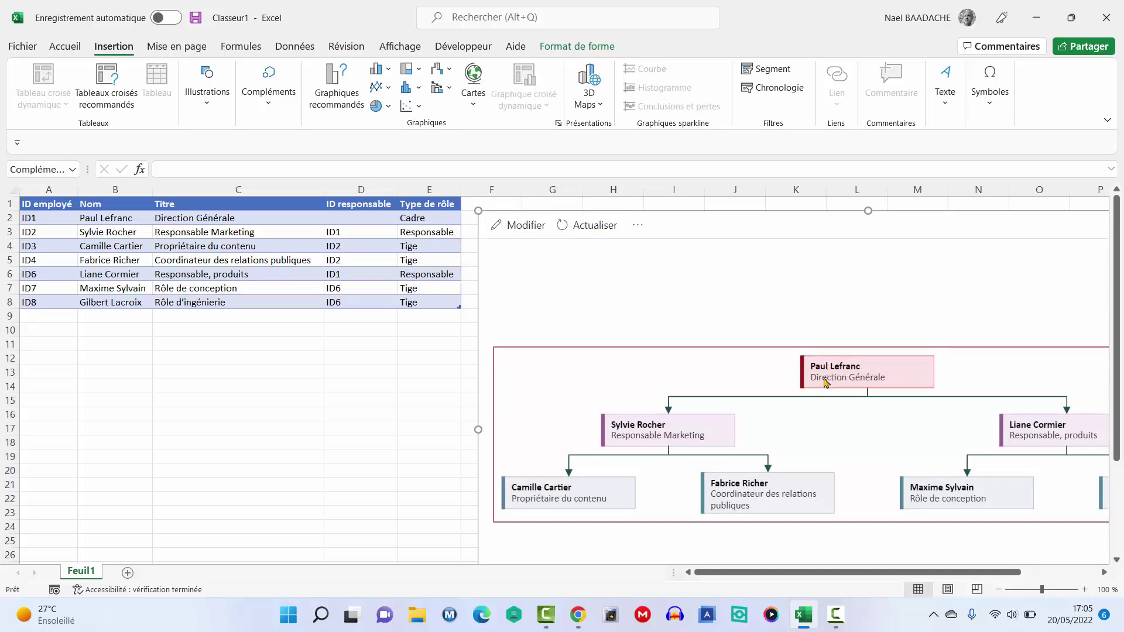
left_click(52, 315)
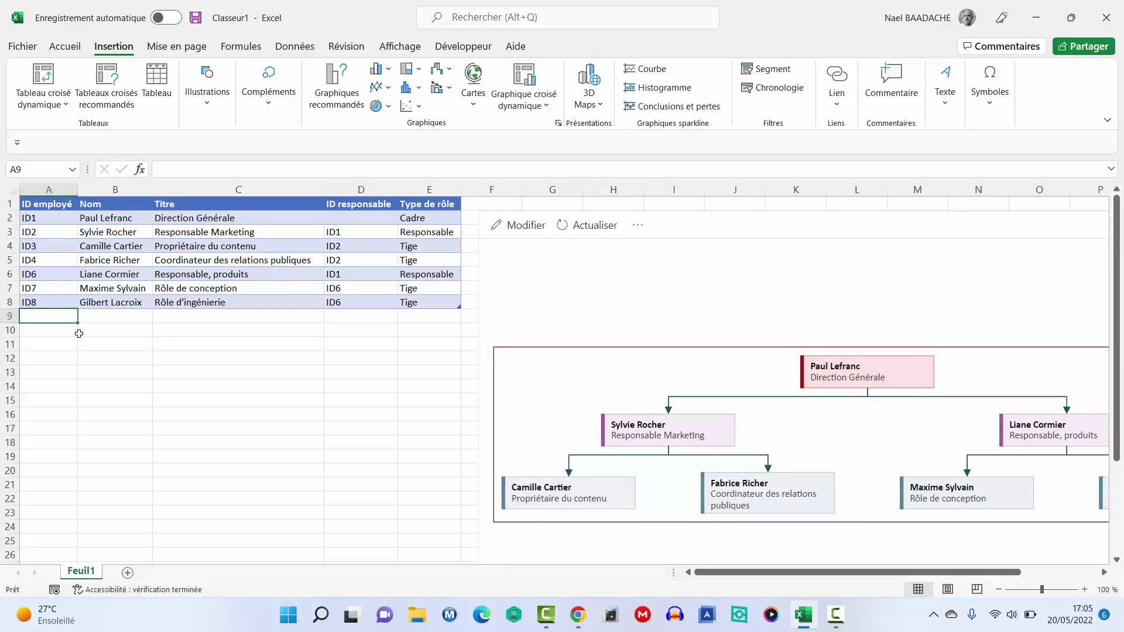
Fill row 9 with ID9, the new employee's name and the title 'Ingénieure Système'.
type("ID9")
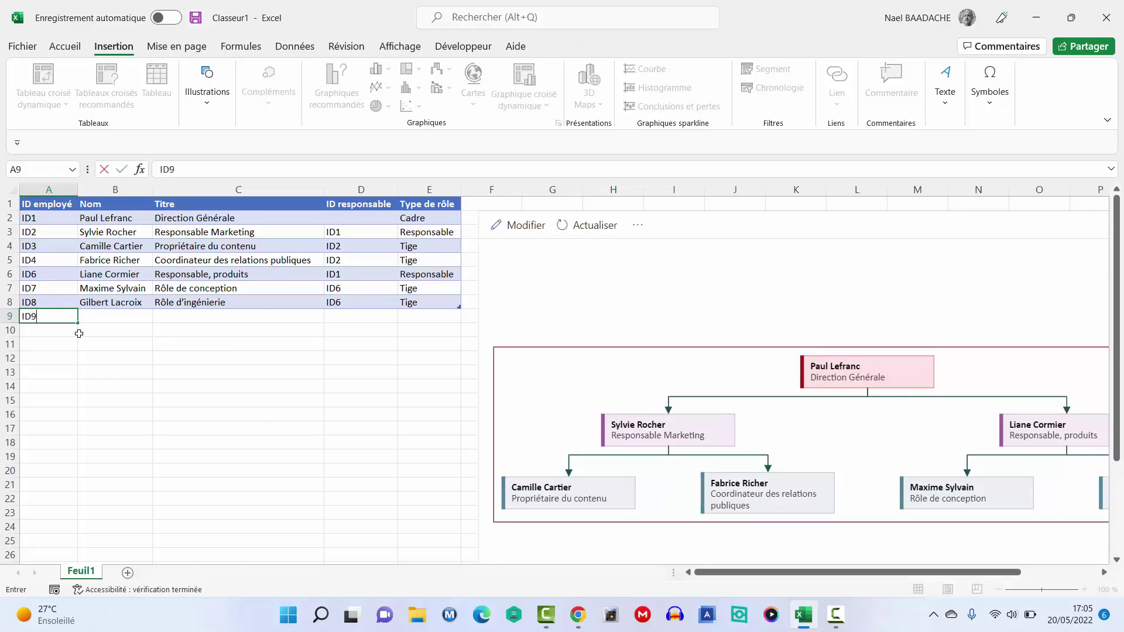
key("Tab")
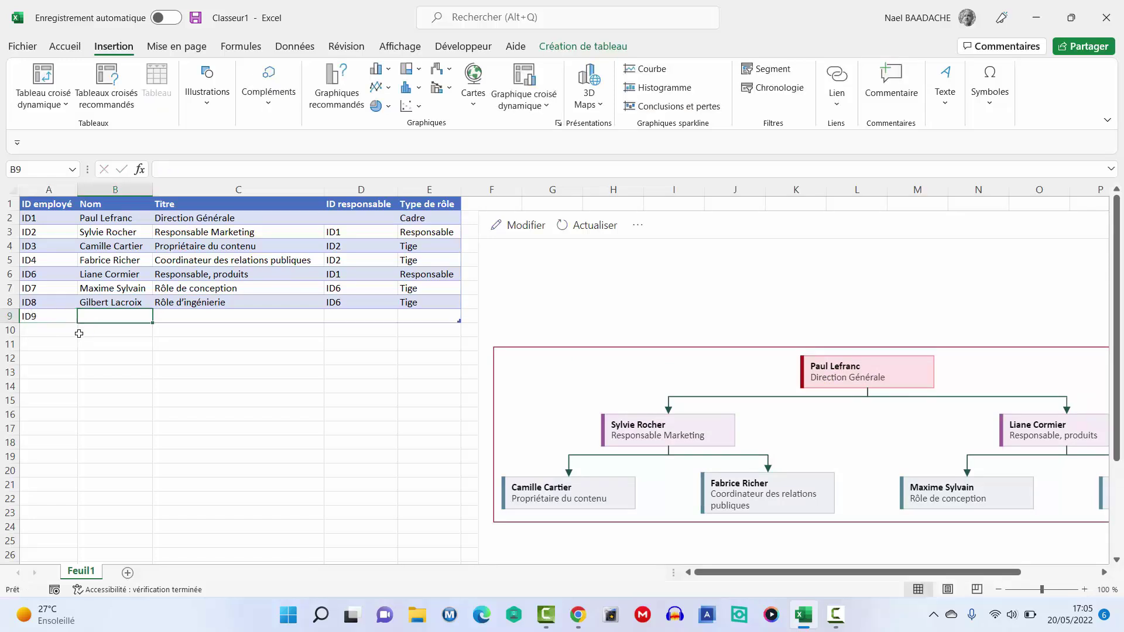
type("Jul")
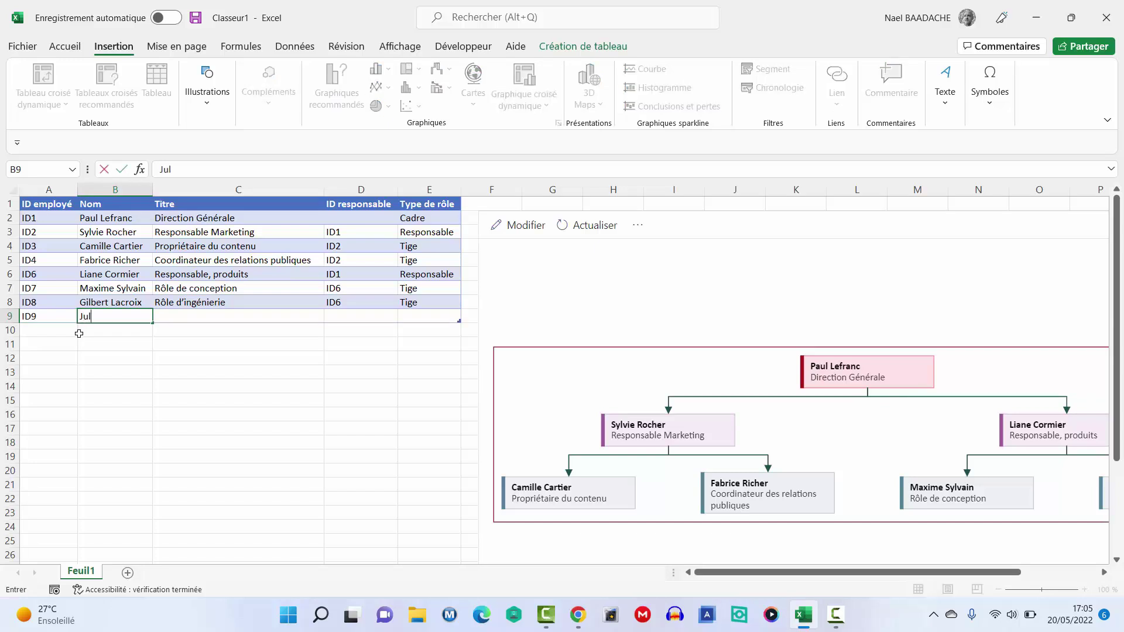
type("ie Art")
key("Tab")
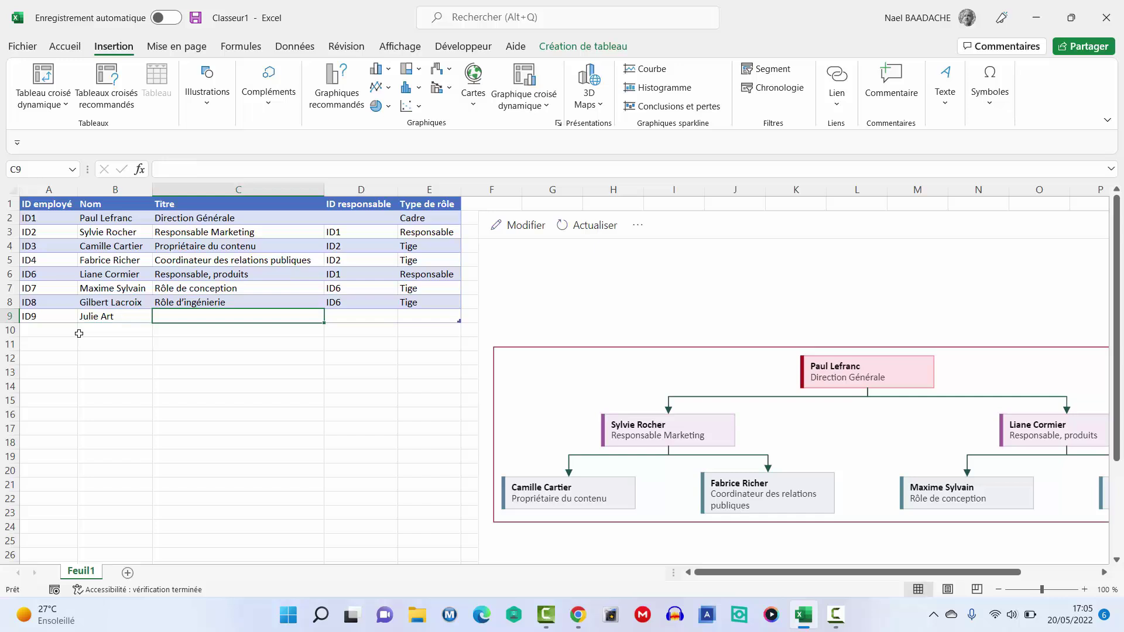
type("Ingénie")
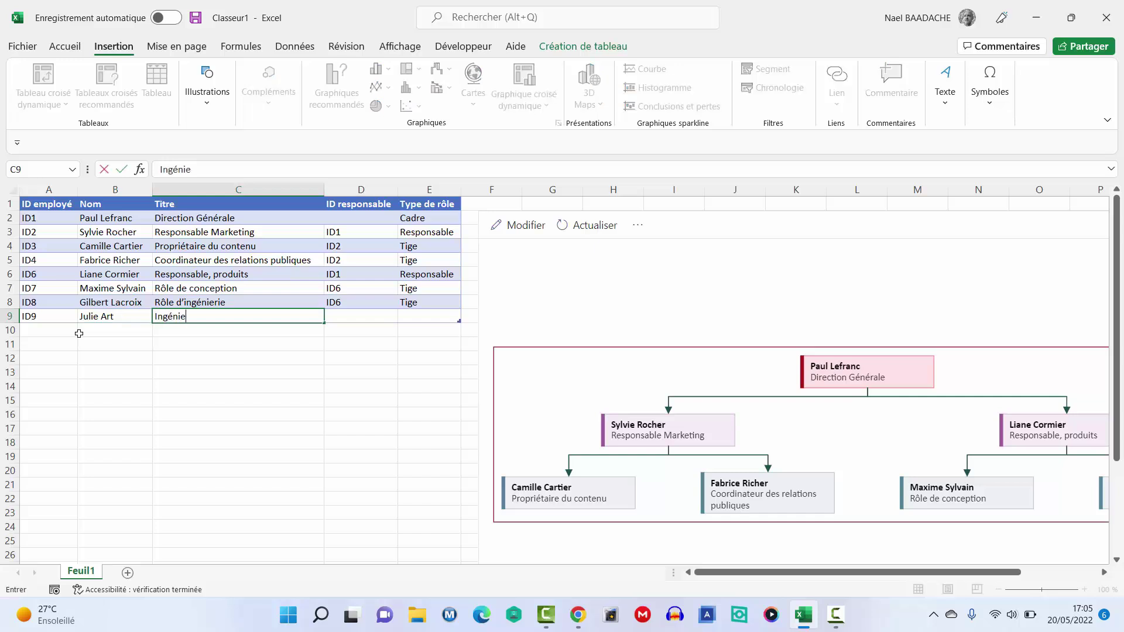
type("ure Syst")
type("ème")
key("Tab")
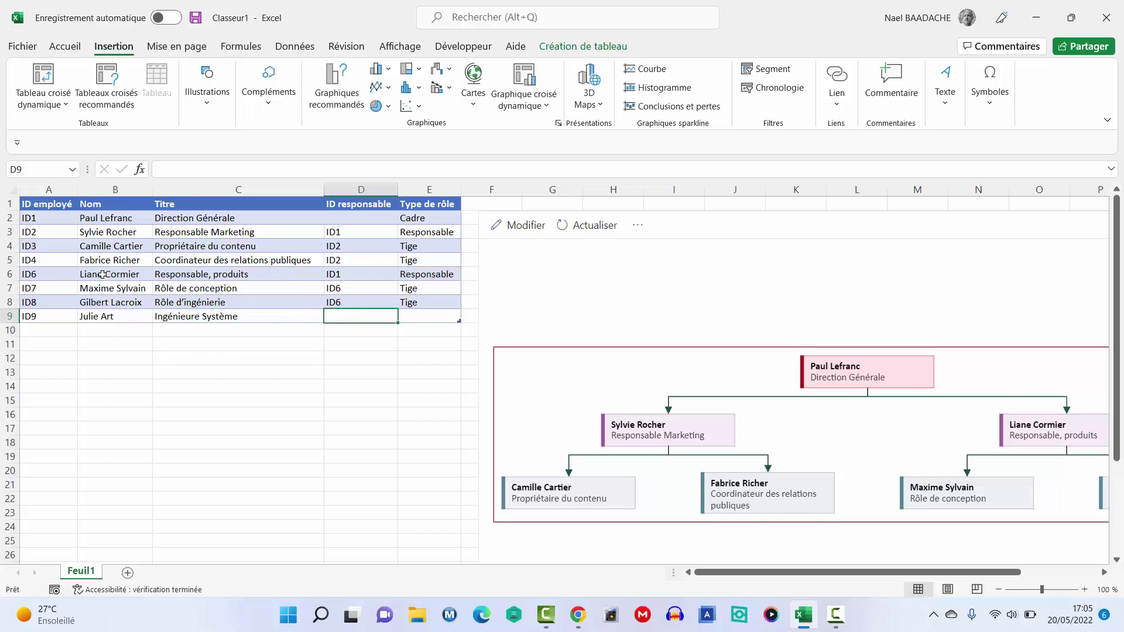
Set her manager to ID6 and role type to Tige, then refresh the org chart.
left_click(48, 274)
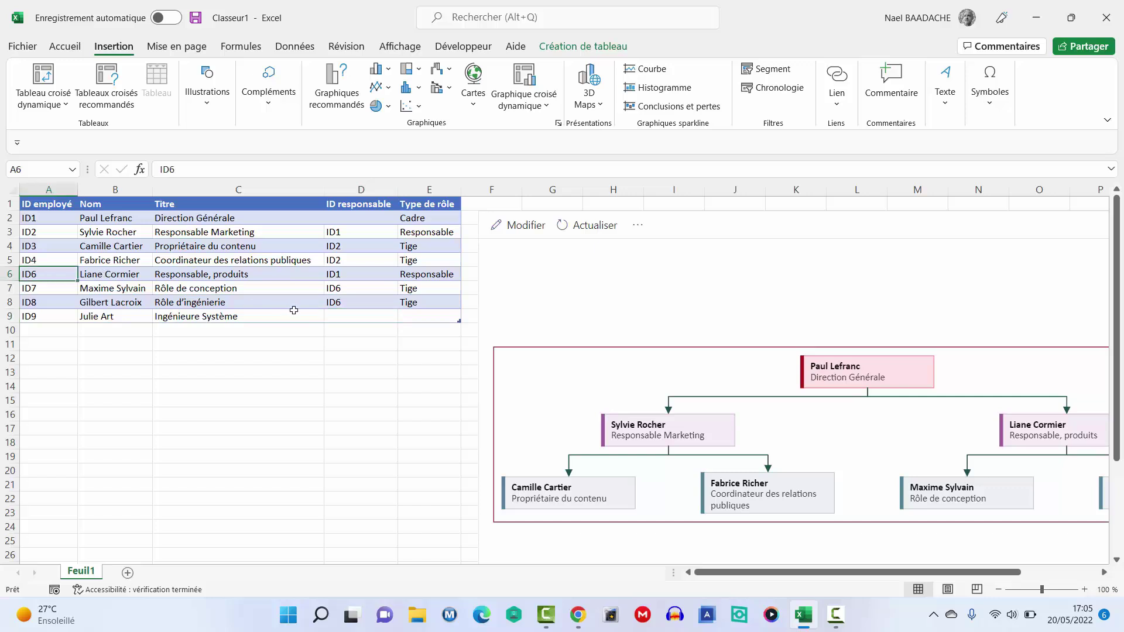
left_click(345, 319)
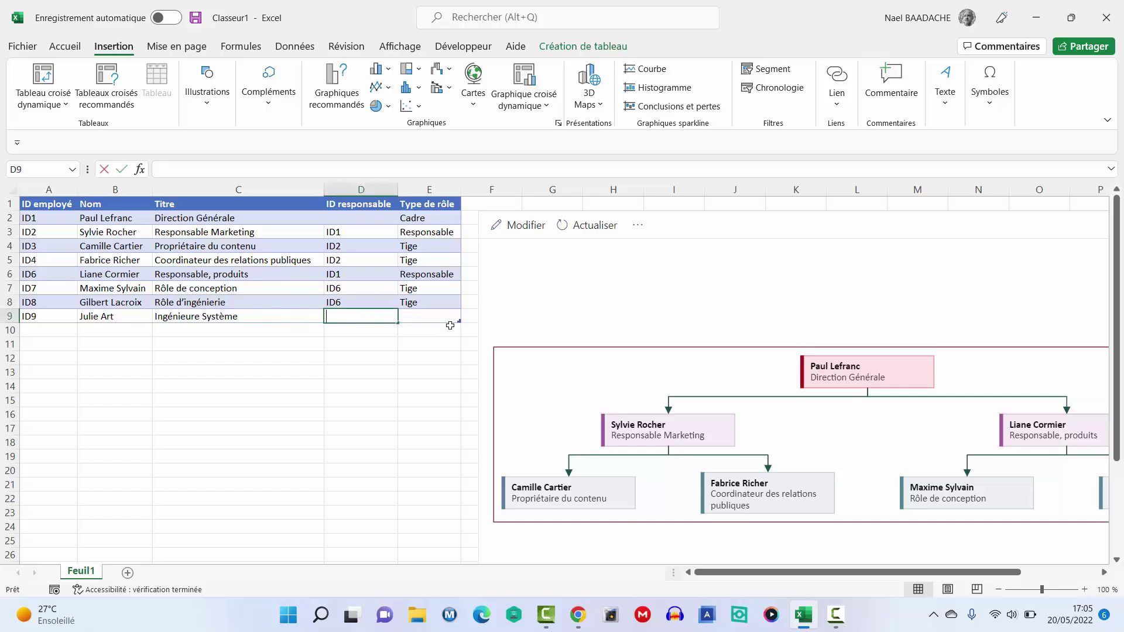
type("ID6")
key("Tab")
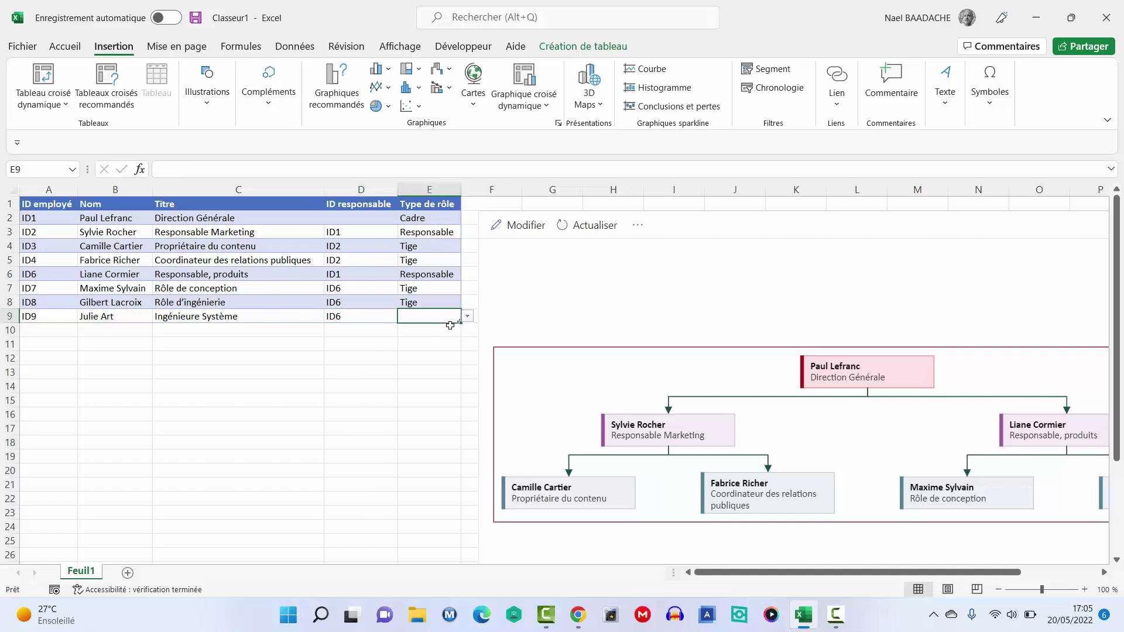
left_click(469, 317)
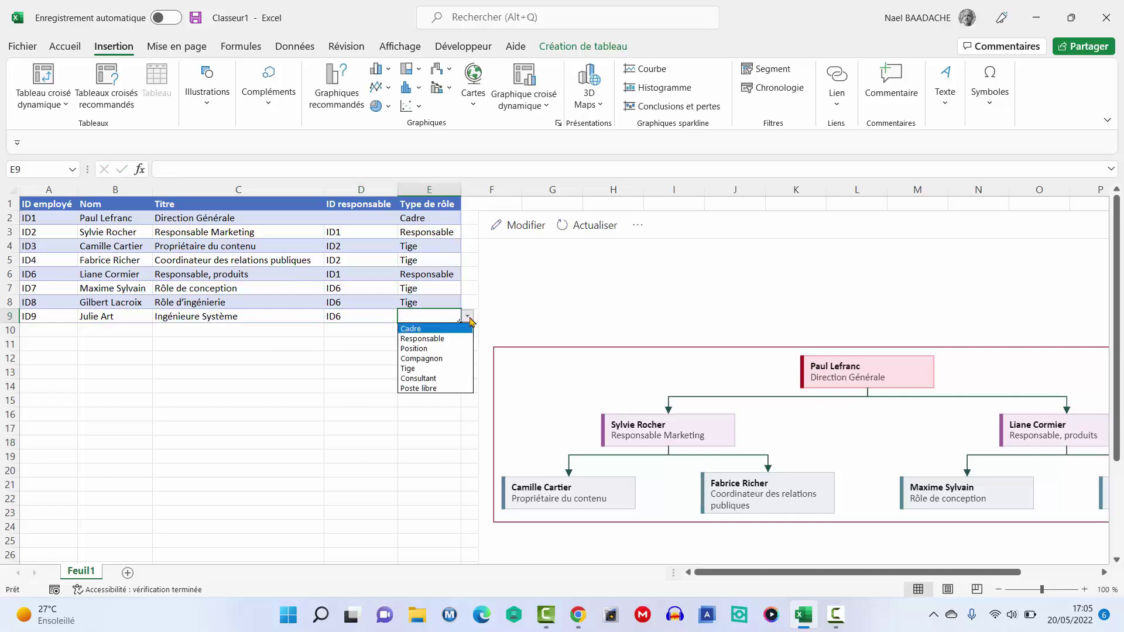
left_click(412, 369)
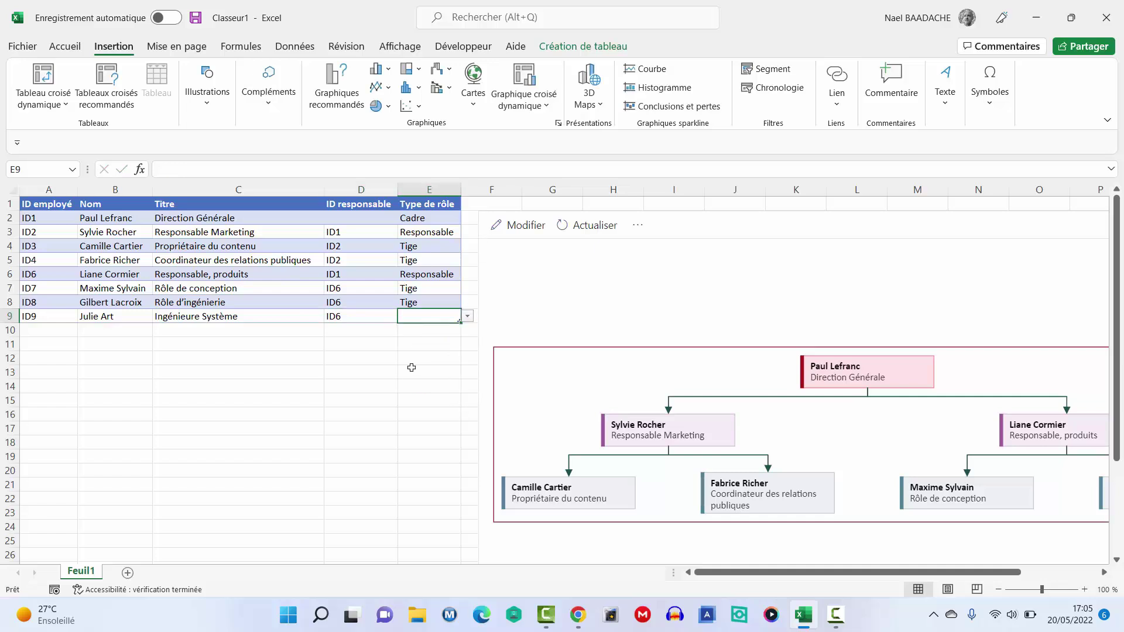
left_click(595, 226)
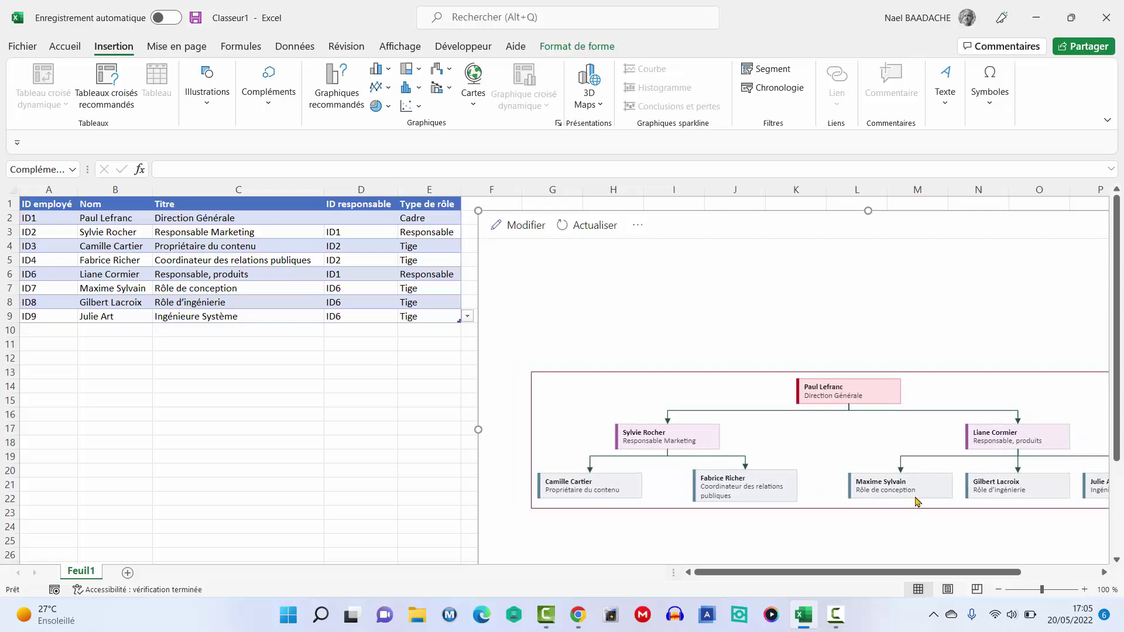
left_click_drag(927, 573, 945, 573)
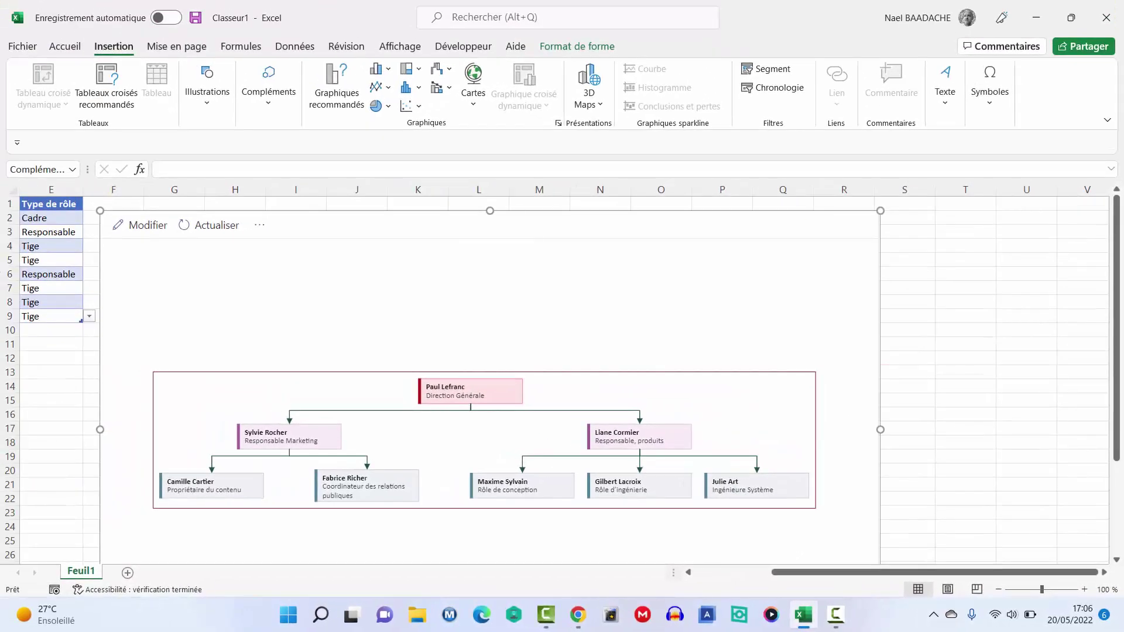
key("F10")
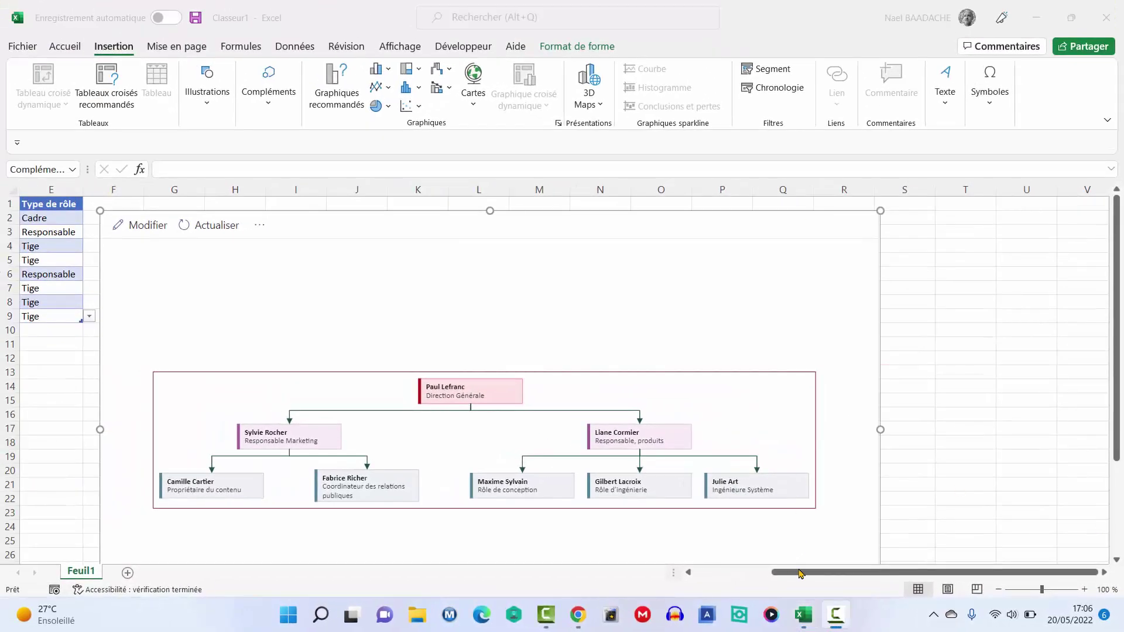
left_click(800, 574)
left_click_drag(791, 575, 707, 572)
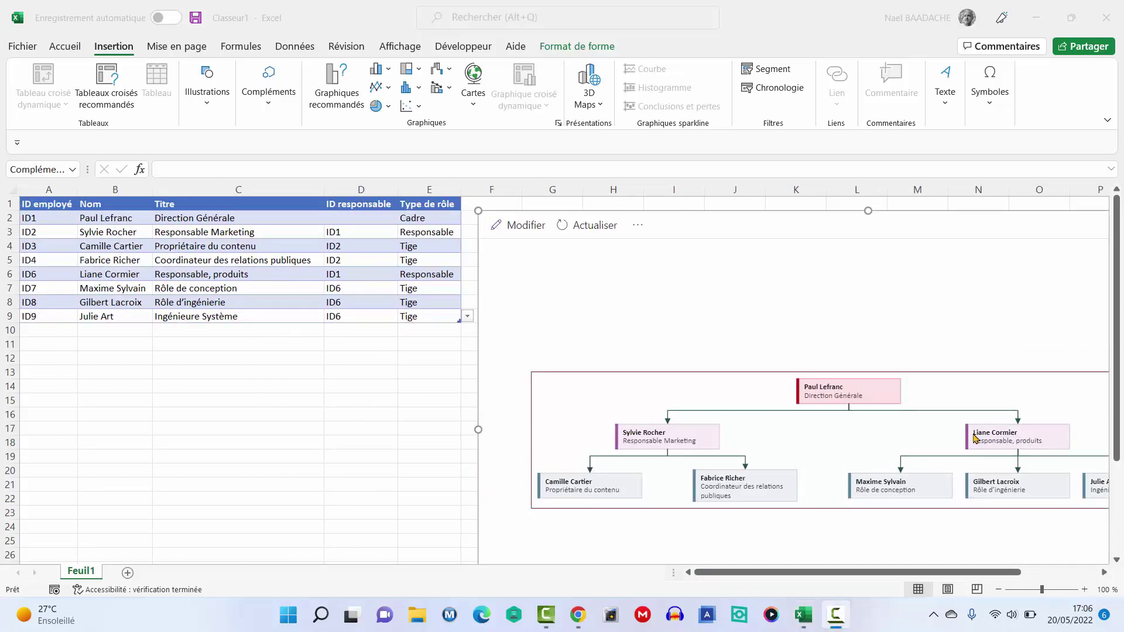
Change the manager ID in D4 to ID1, refresh the org chart, and select it.
left_click(106, 251)
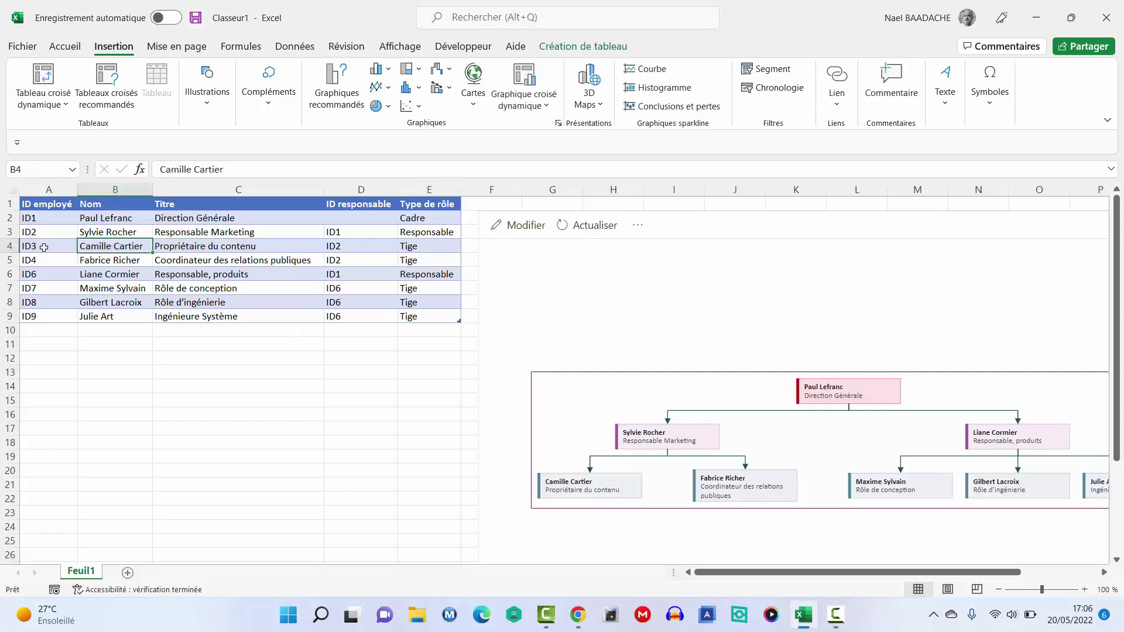
left_click(350, 250)
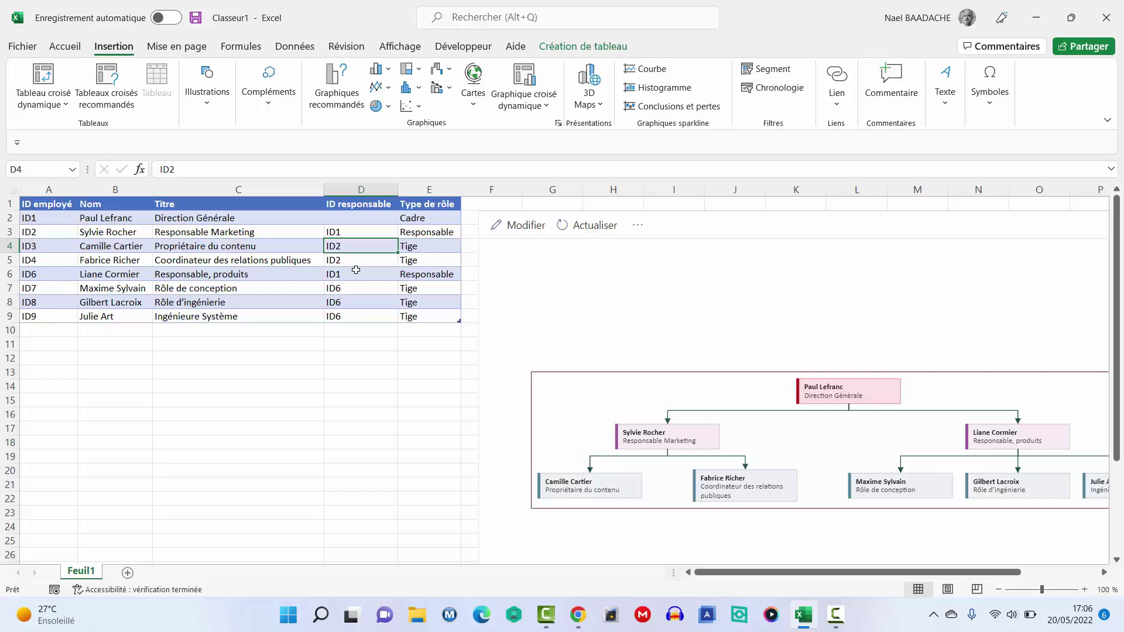
type("d")
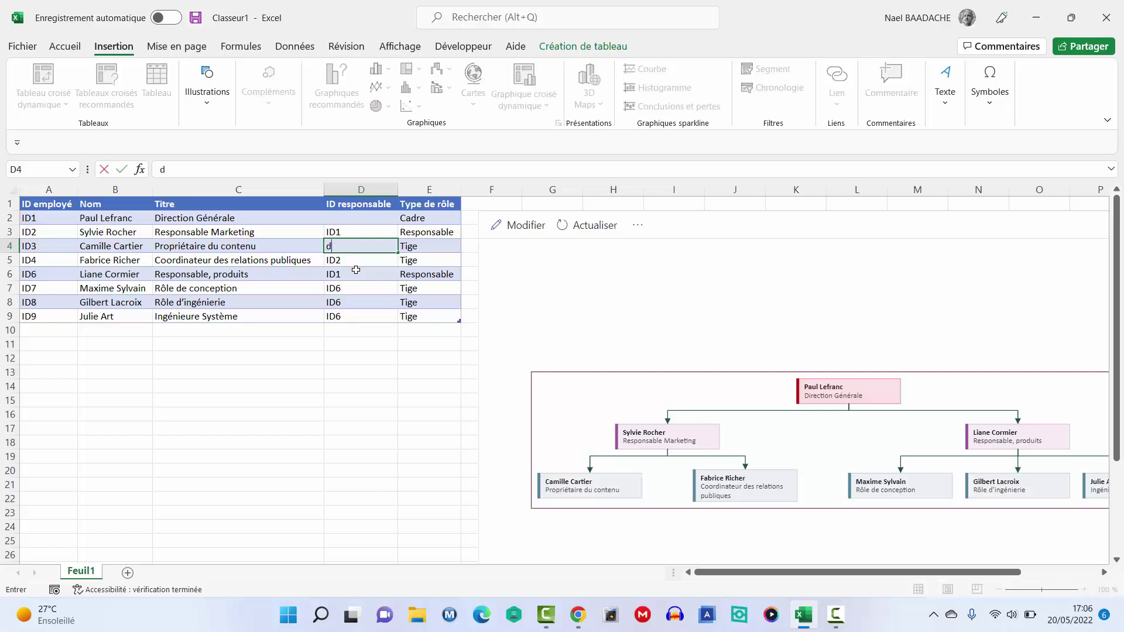
key("BackSpace")
key("BackSpace")
key("BackSpace")
key("Return")
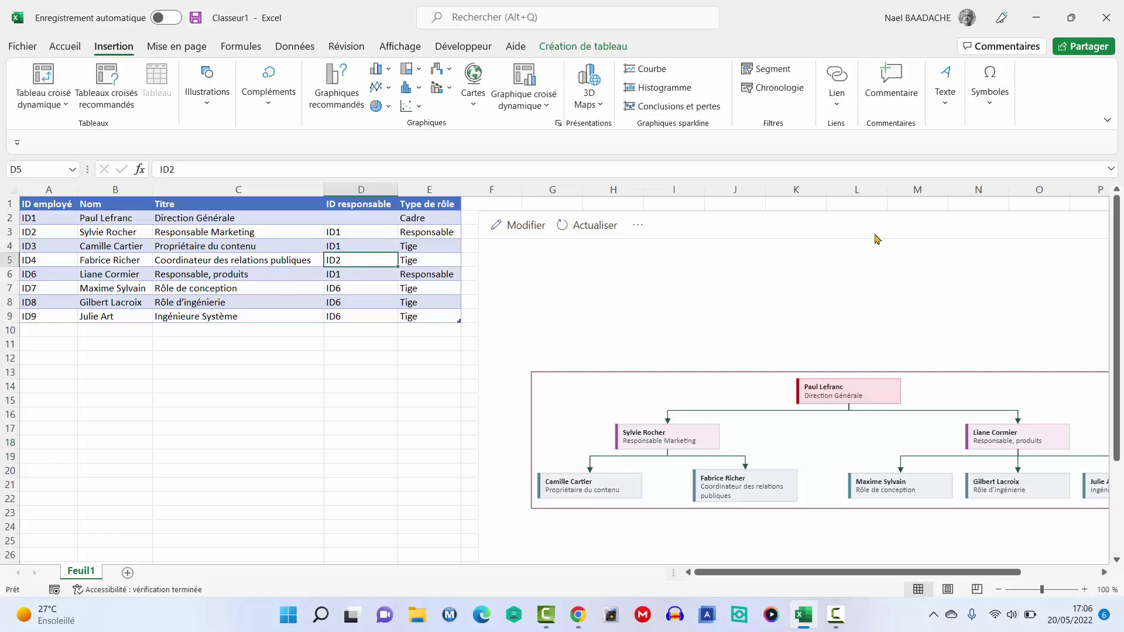
left_click(598, 229)
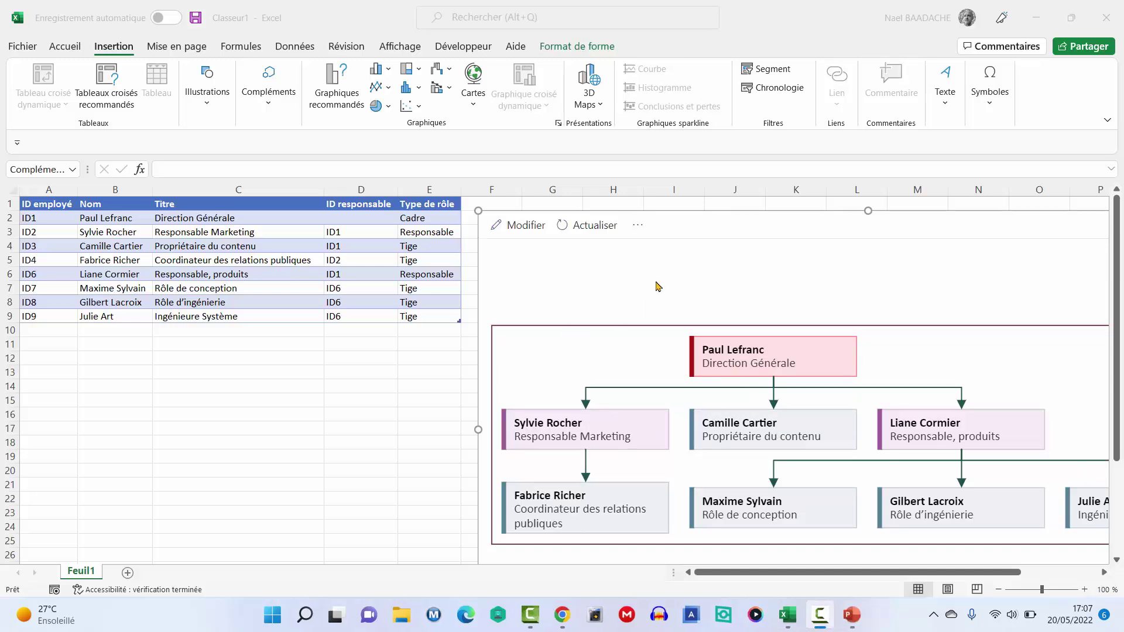
left_click(669, 211)
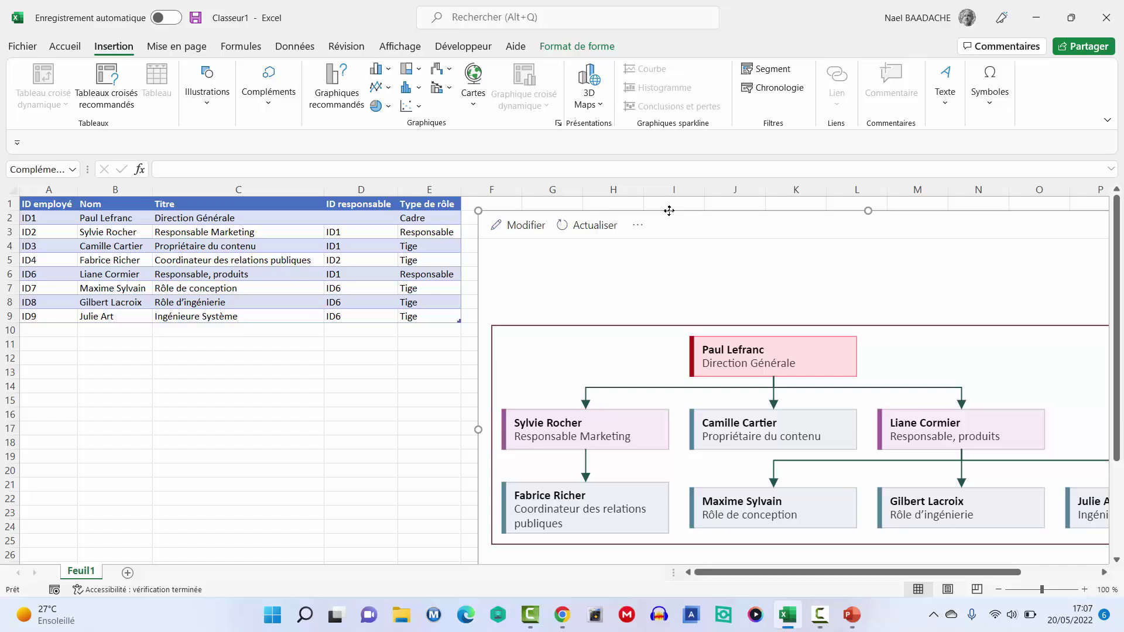
Copy the org chart from Excel and paste it onto the emptied first slide of Présentation1.
key("ctrl+c")
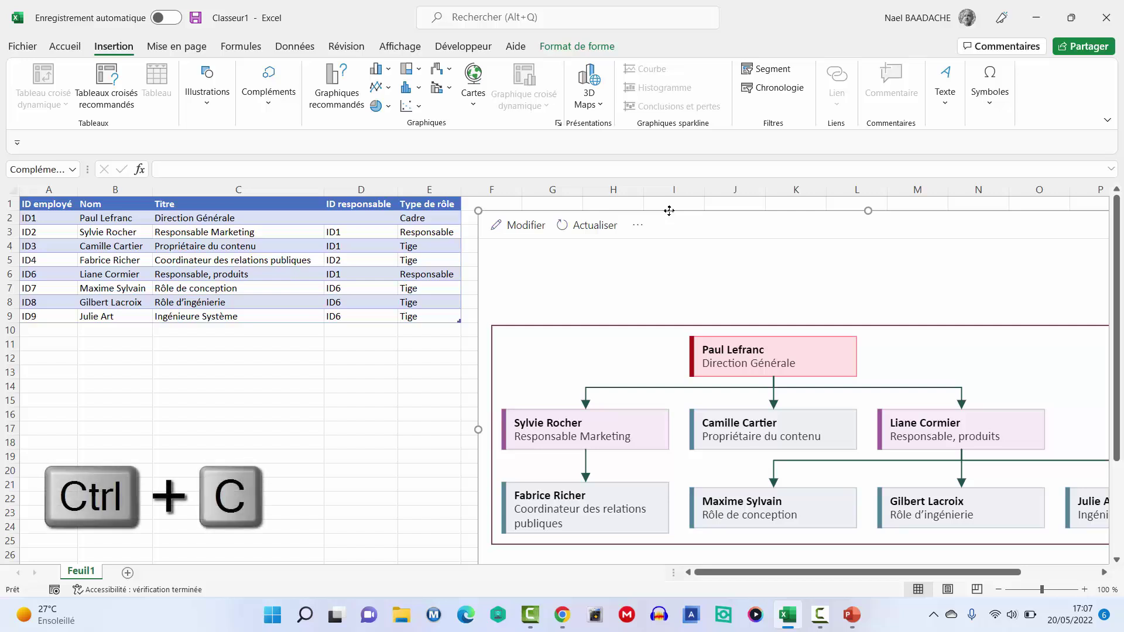
left_click(852, 615)
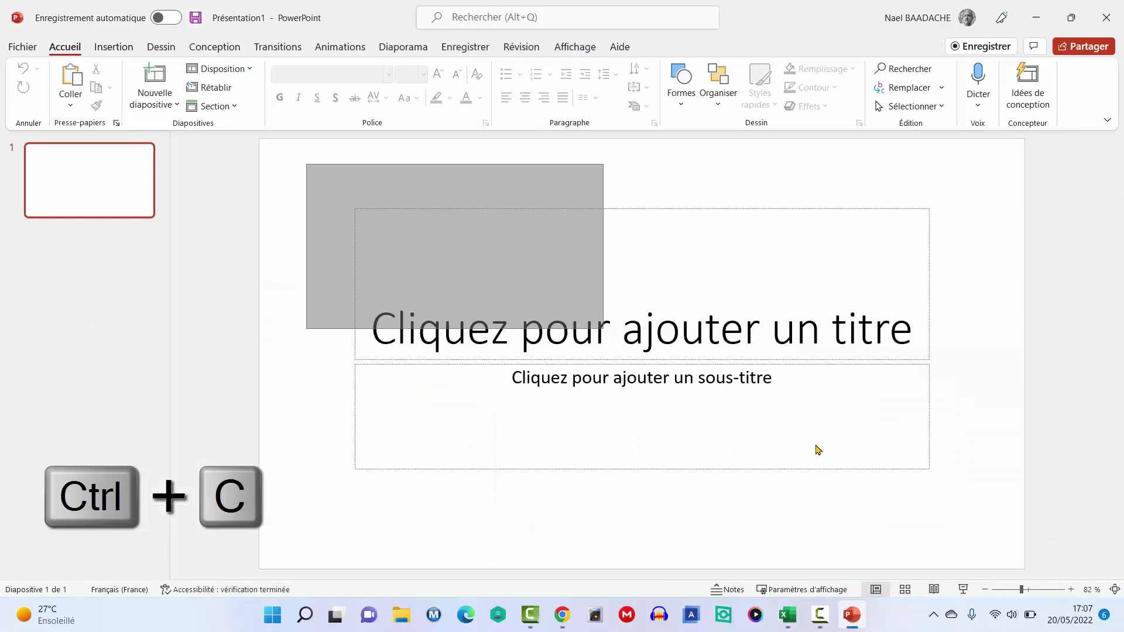
left_click_drag(308, 169, 965, 538)
key("Delete")
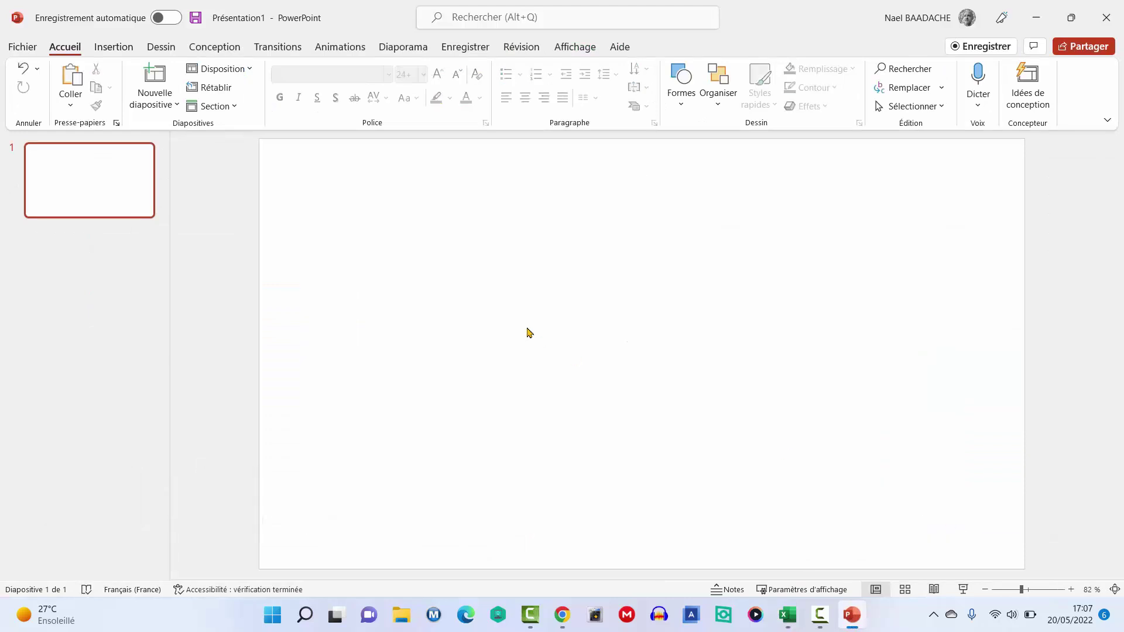
right_click(316, 175)
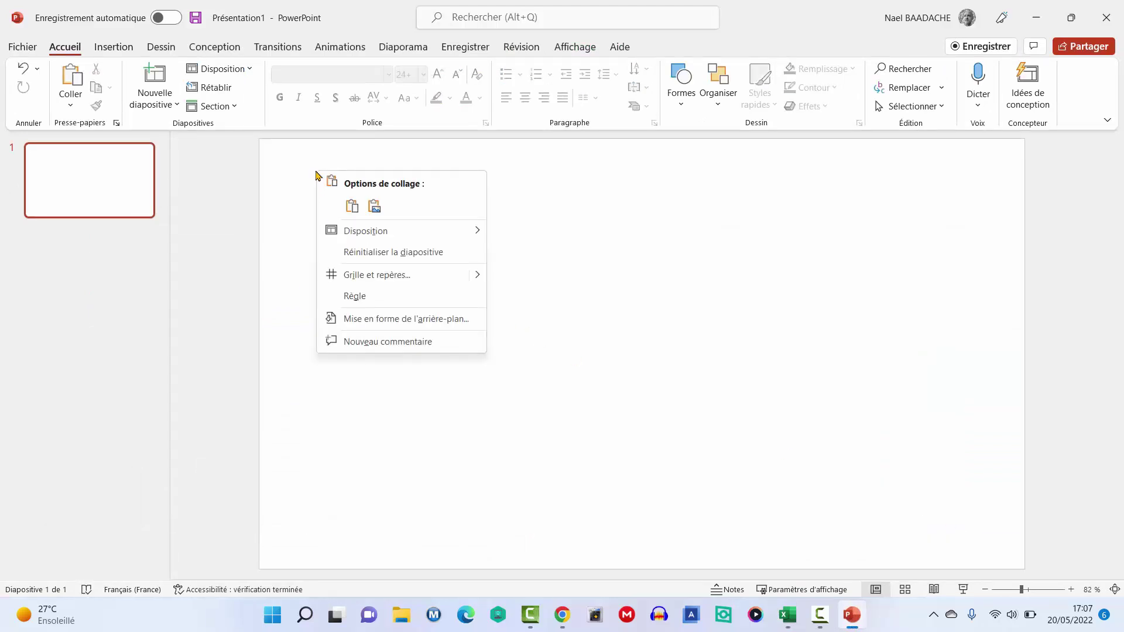
left_click(374, 206)
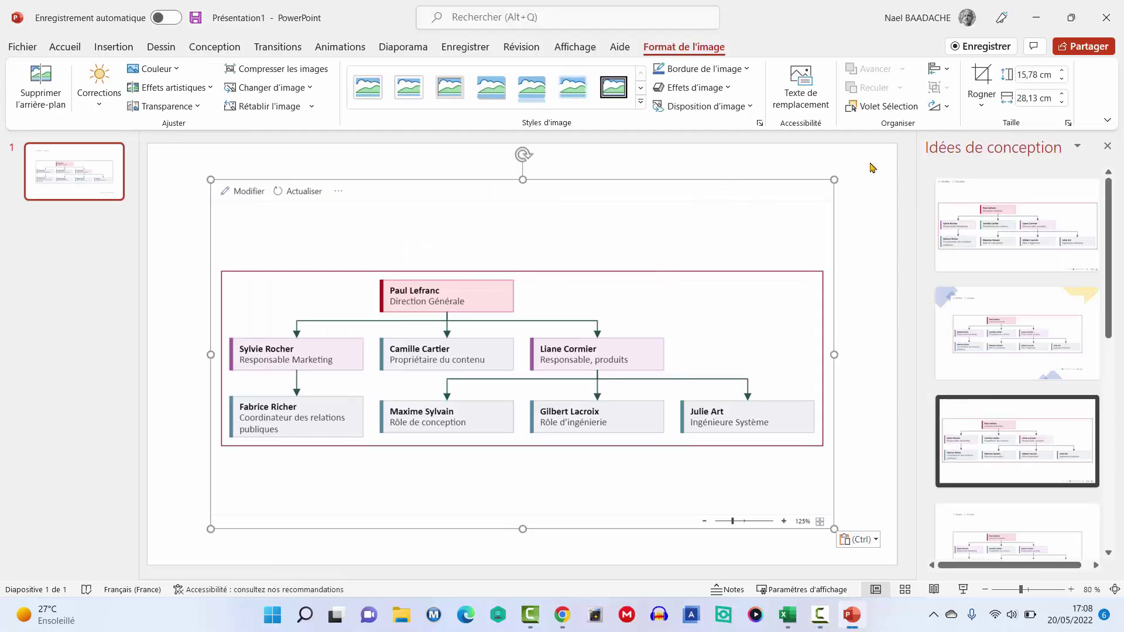
left_click(880, 248)
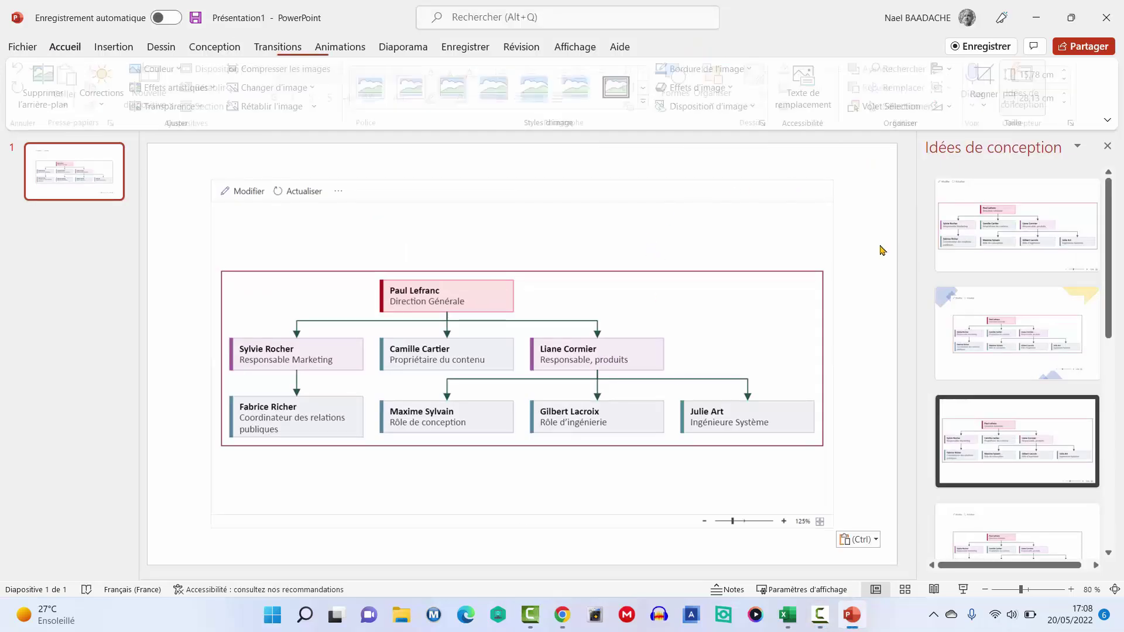
Set the slide background to a solid light green fill via Mise en forme de l'arrière-plan.
right_click(870, 164)
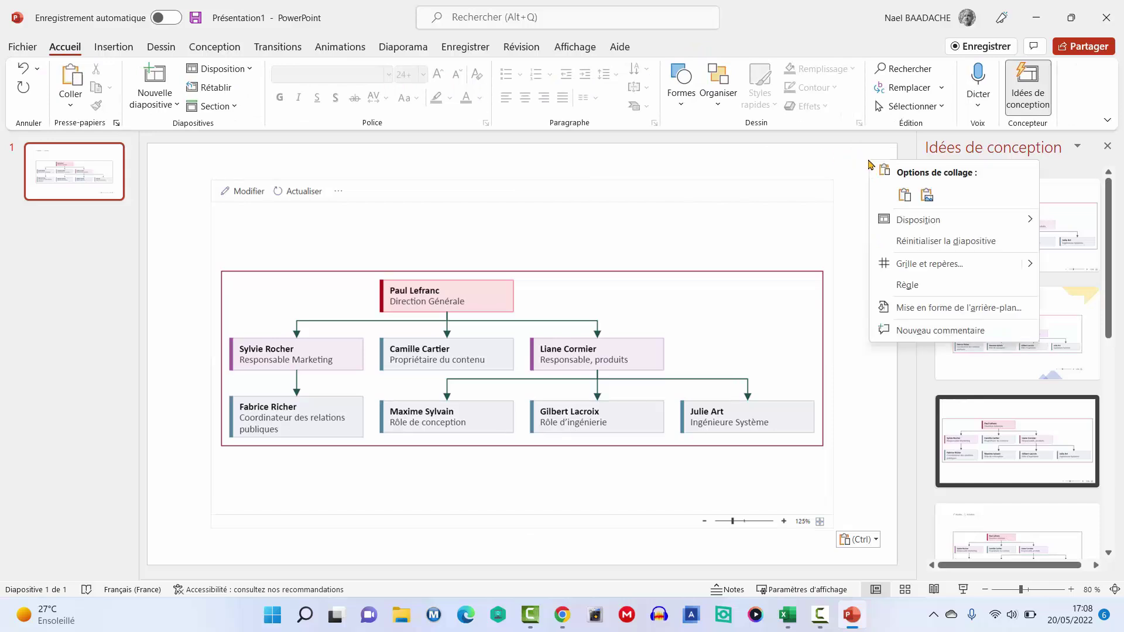
left_click(905, 316)
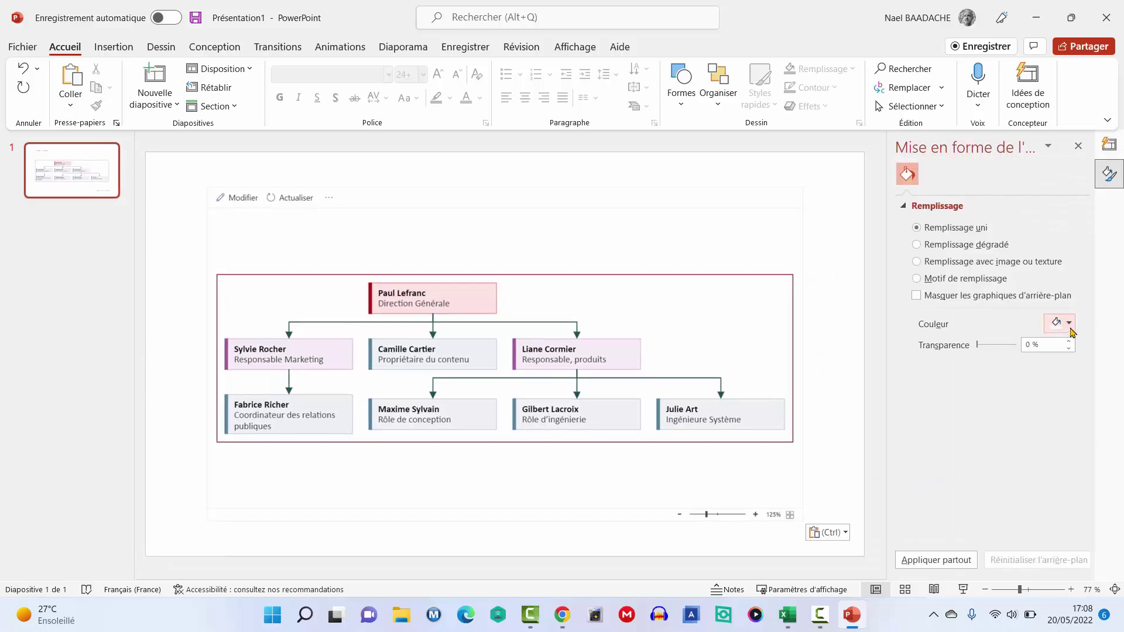
left_click(1069, 324)
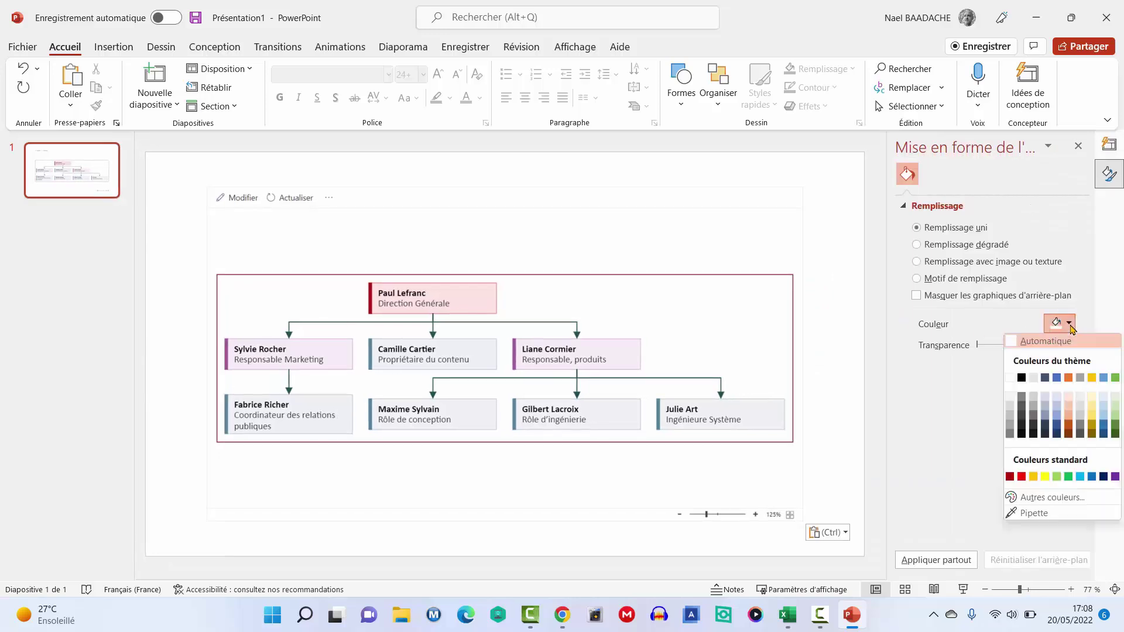
left_click(1115, 419)
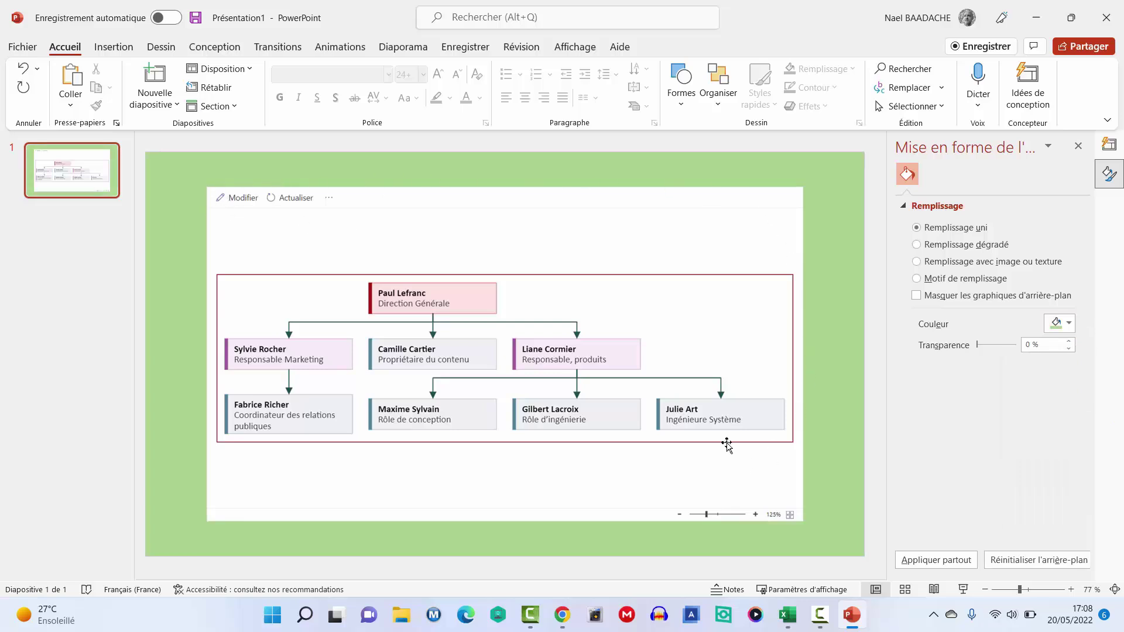
left_click(479, 195)
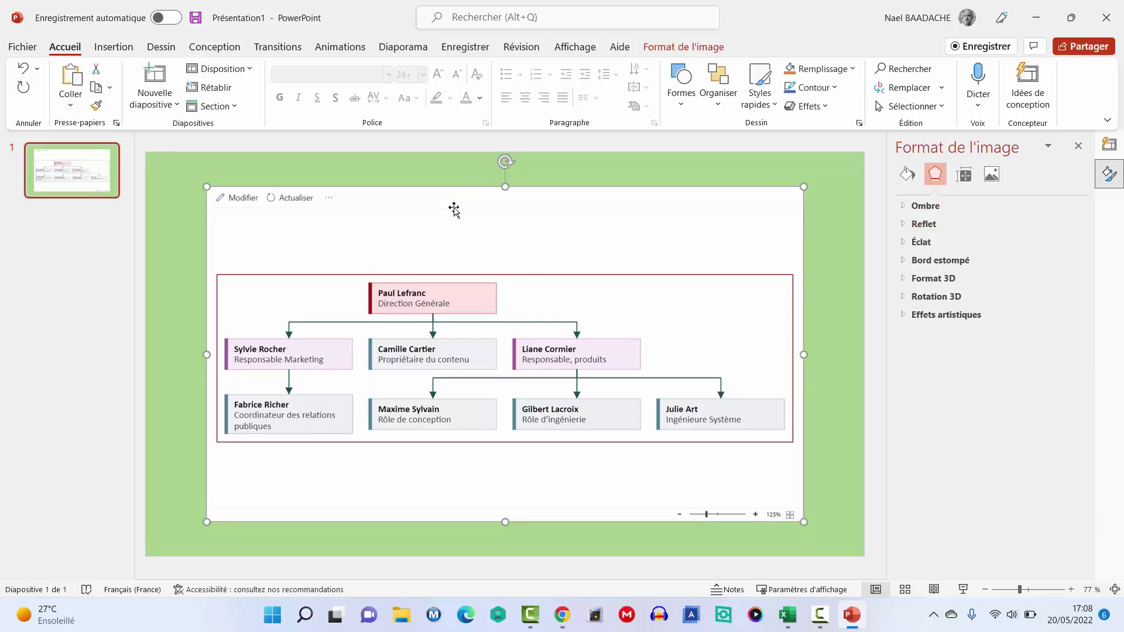
Crop the org chart picture on all four sides, removing the empty margins and top toolbar strip.
left_click(685, 52)
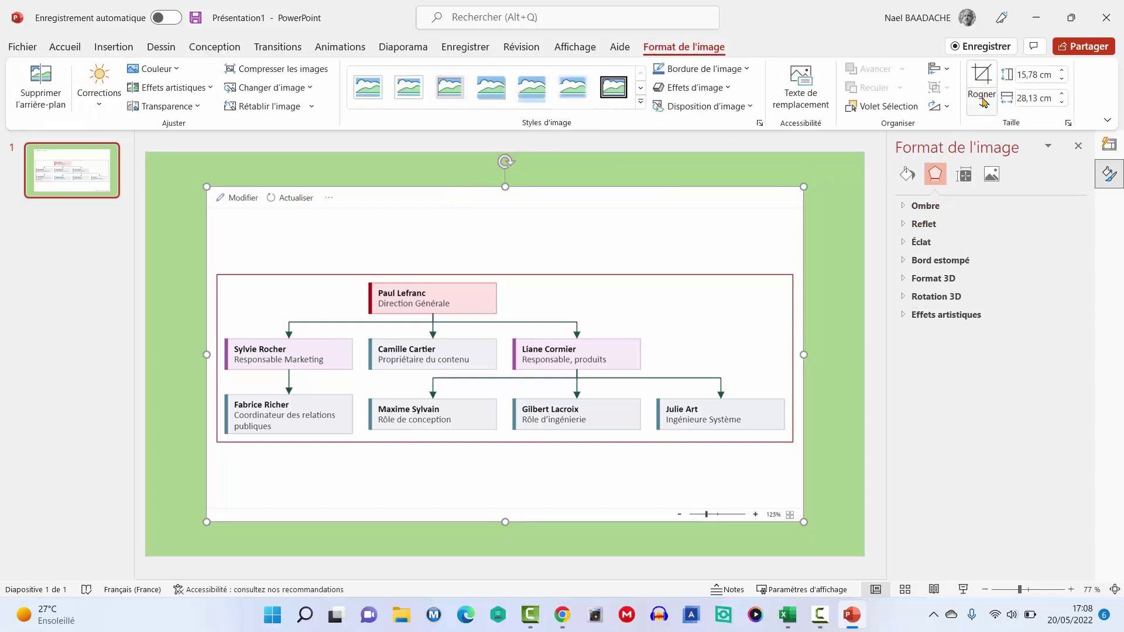
left_click(984, 103)
left_click(998, 126)
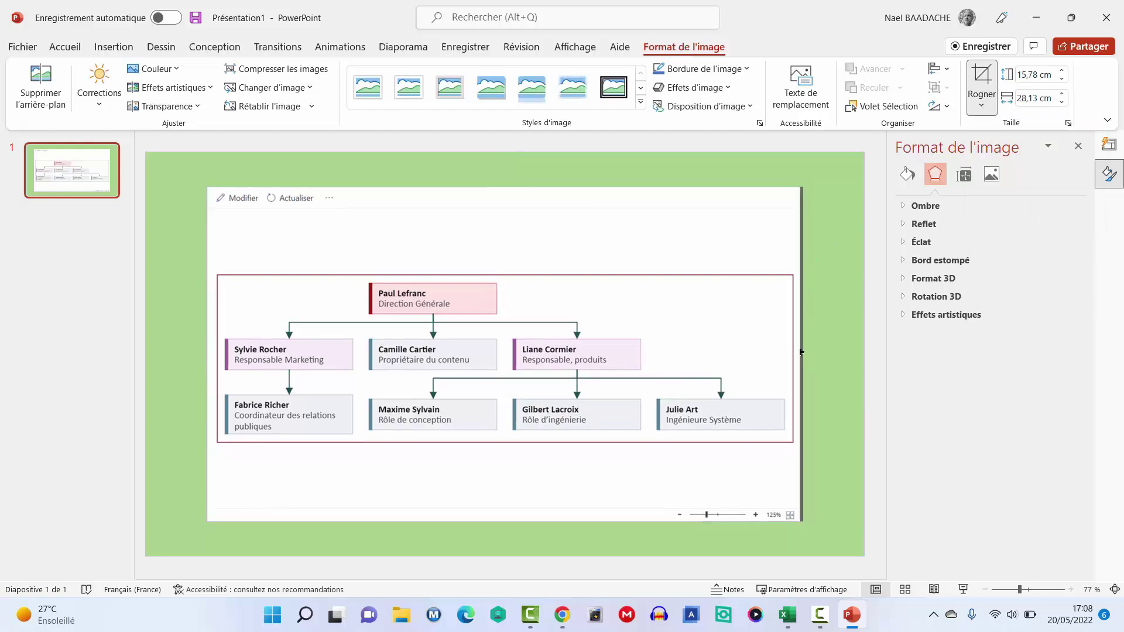
left_click_drag(801, 354, 788, 354)
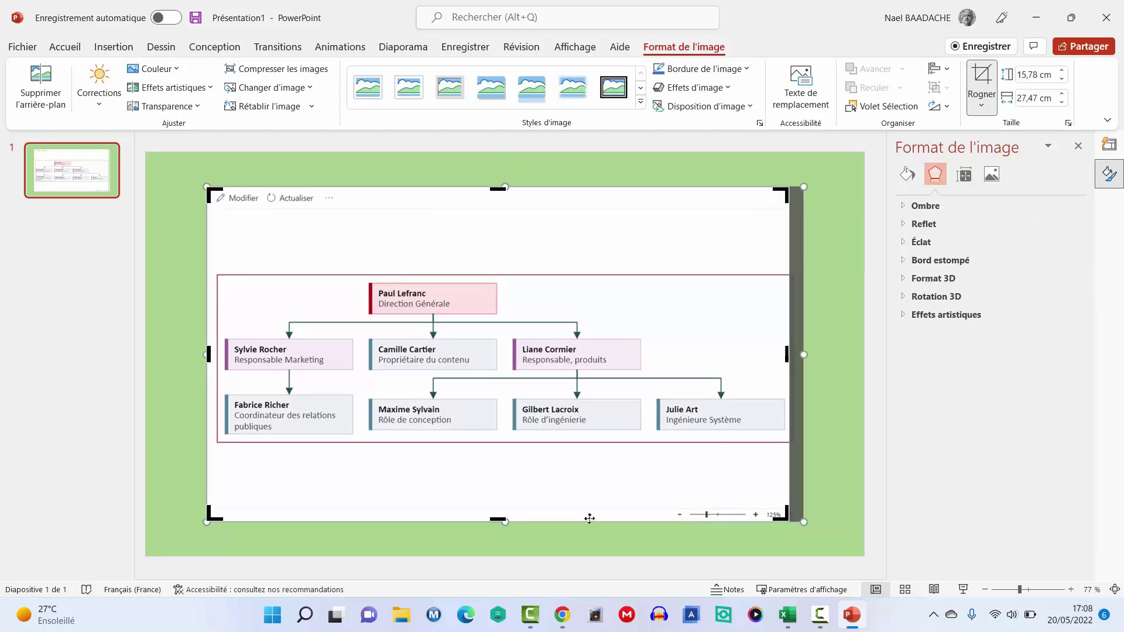
left_click_drag(495, 519, 502, 438)
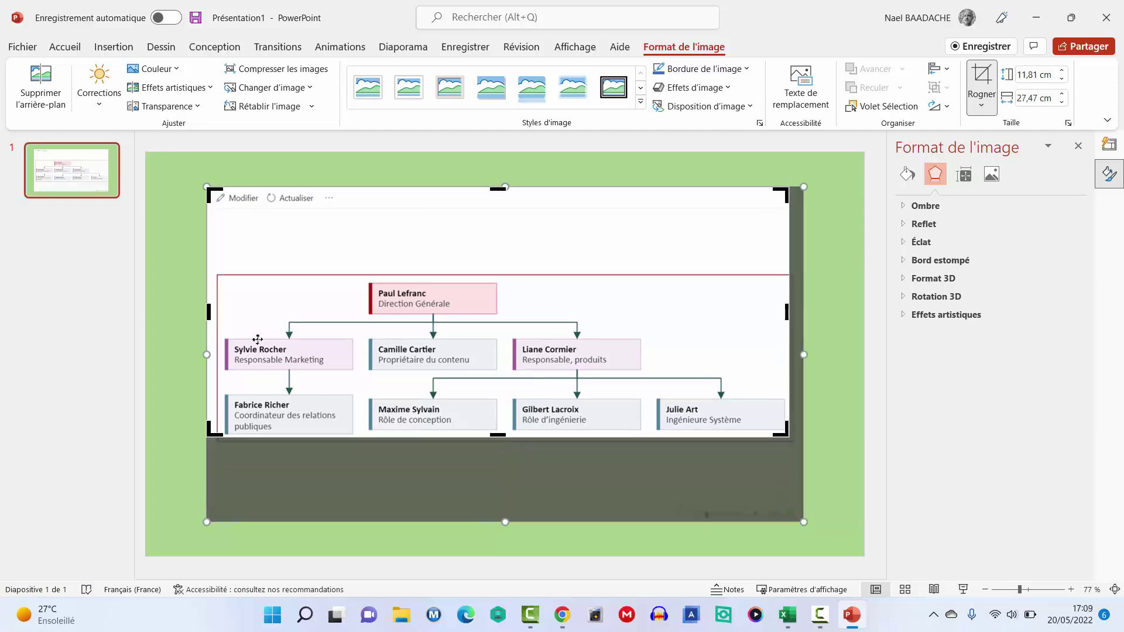
left_click_drag(208, 313, 222, 312)
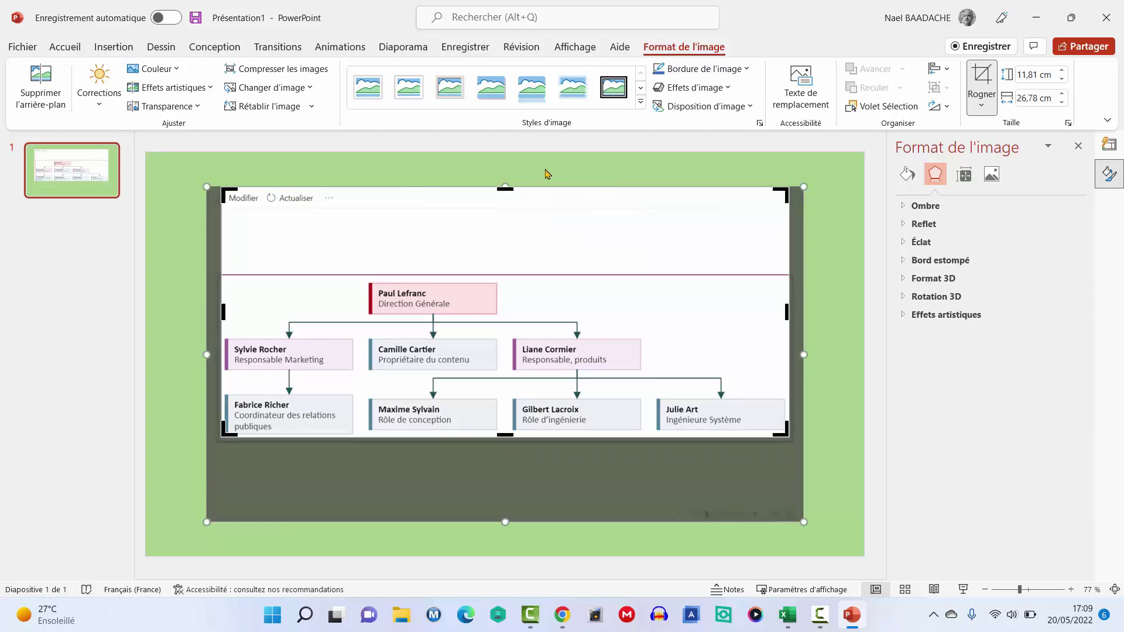
left_click_drag(506, 188, 507, 279)
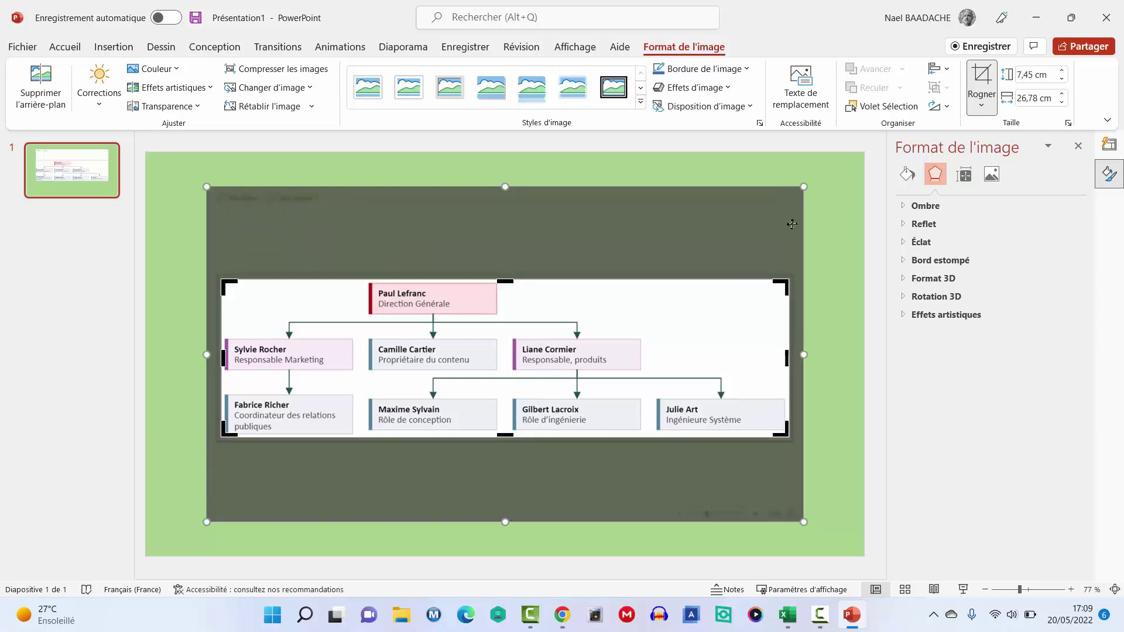
left_click(841, 187)
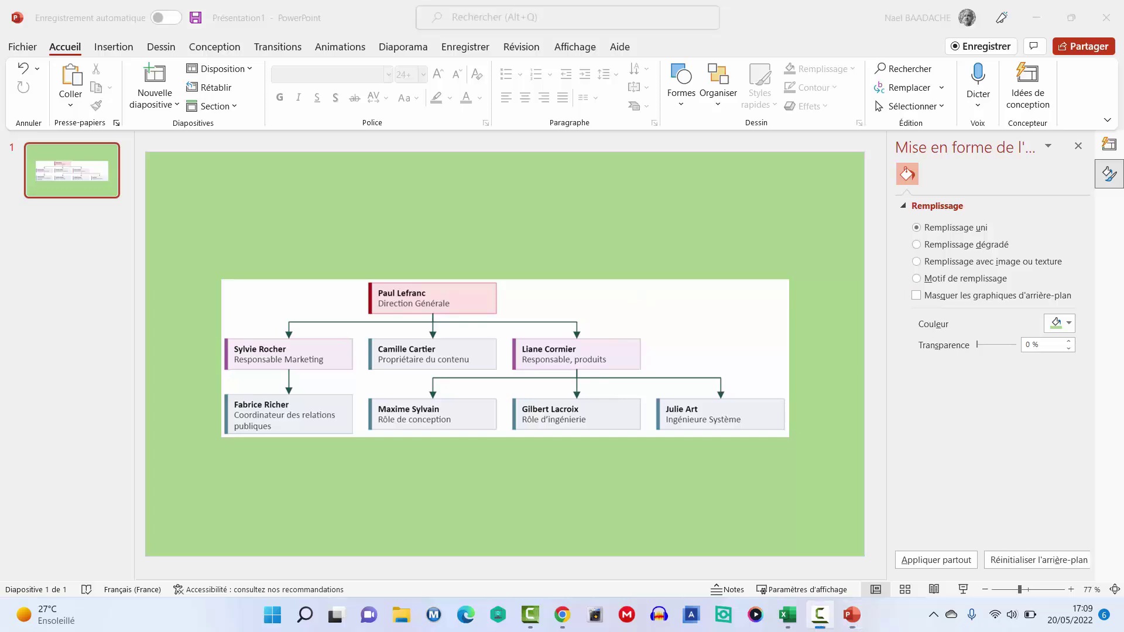
Make the chart's white background transparent with Couleur transparente so the green slide shows through.
left_click(664, 287)
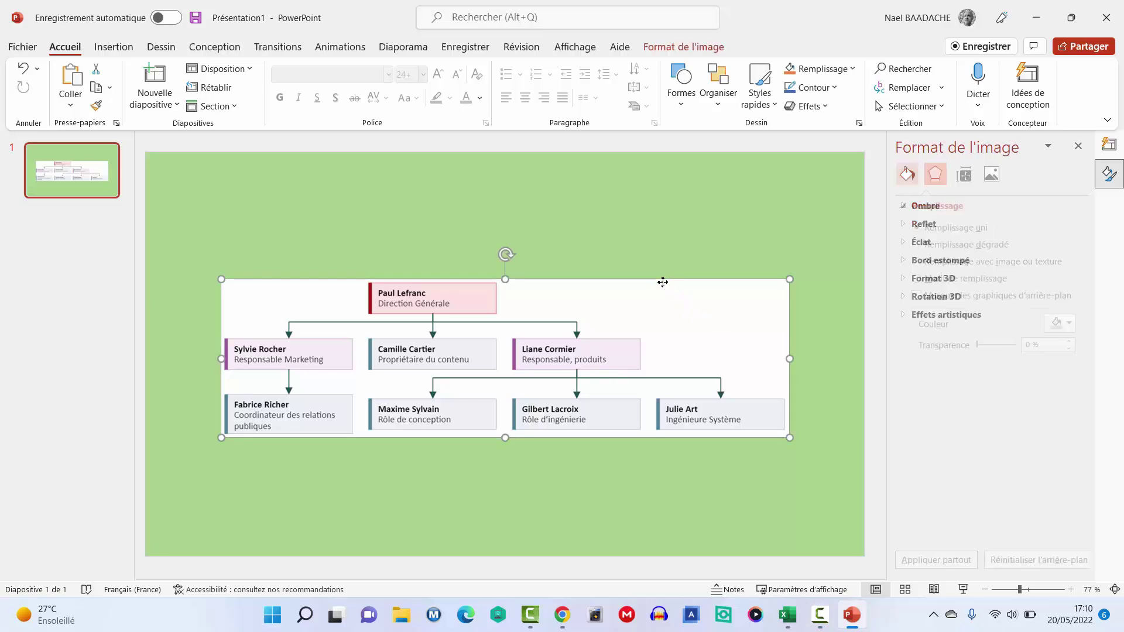
left_click(682, 47)
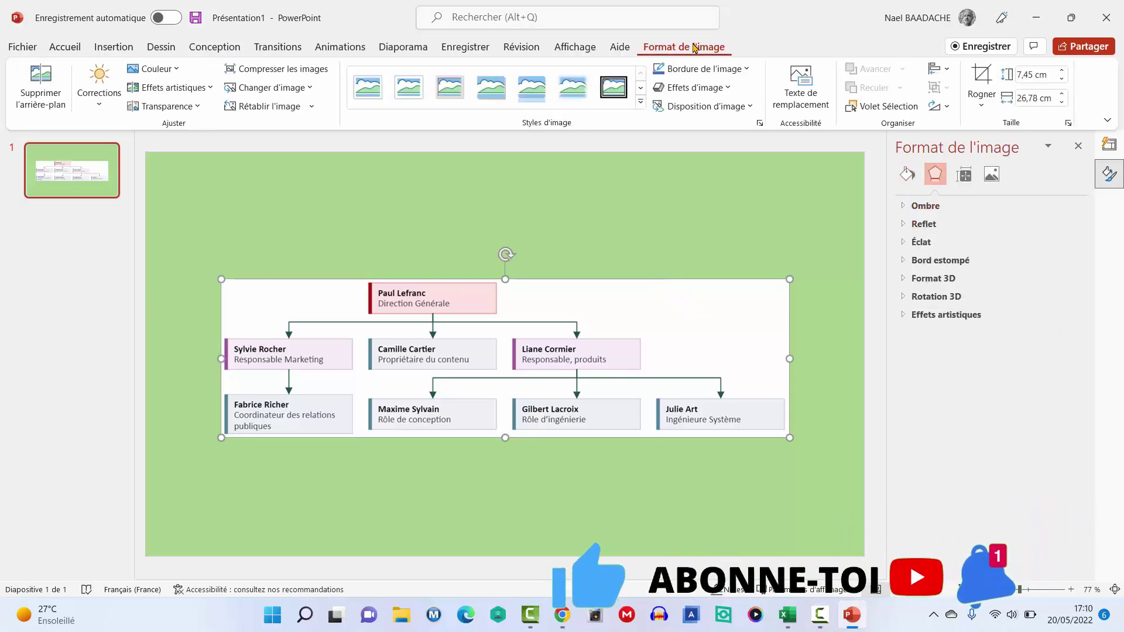
left_click(155, 69)
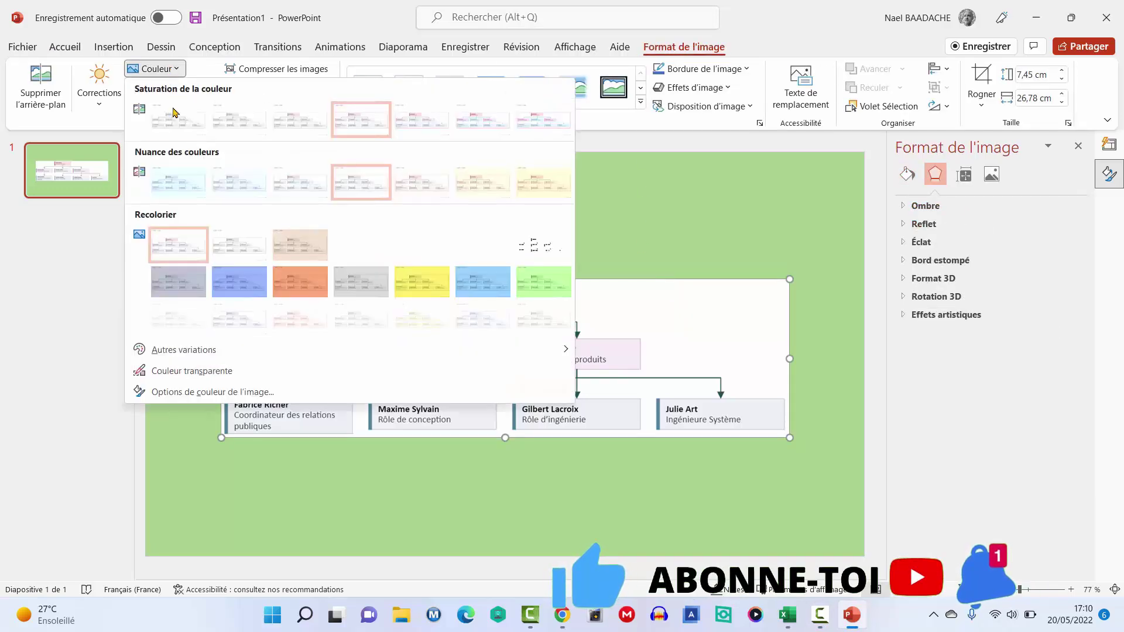
left_click(185, 372)
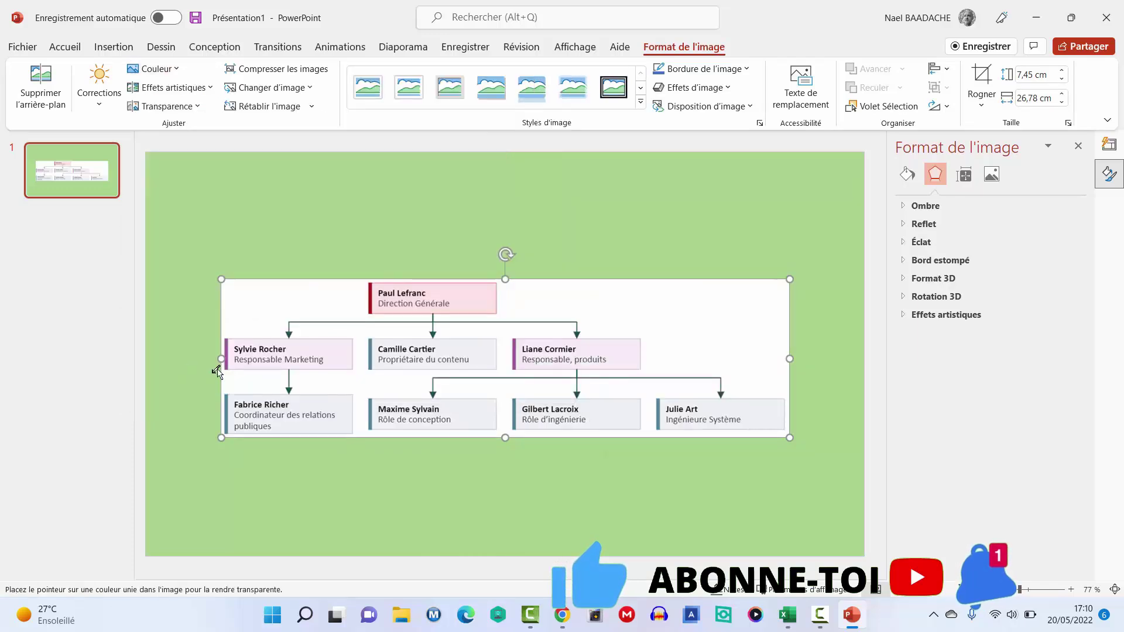
left_click(275, 305)
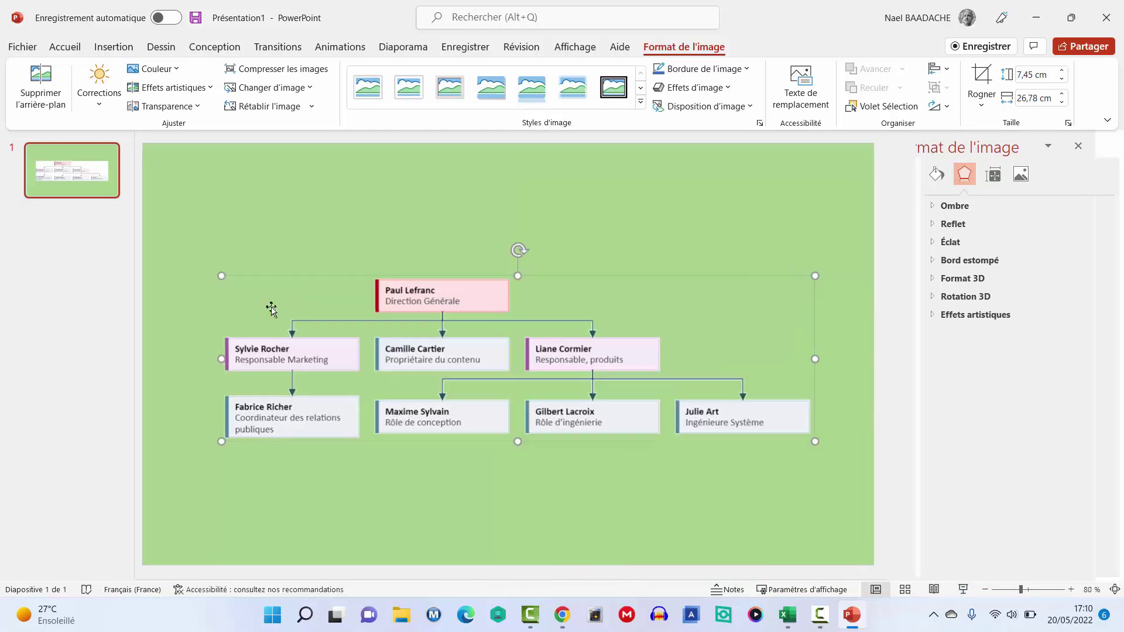
left_click(740, 216)
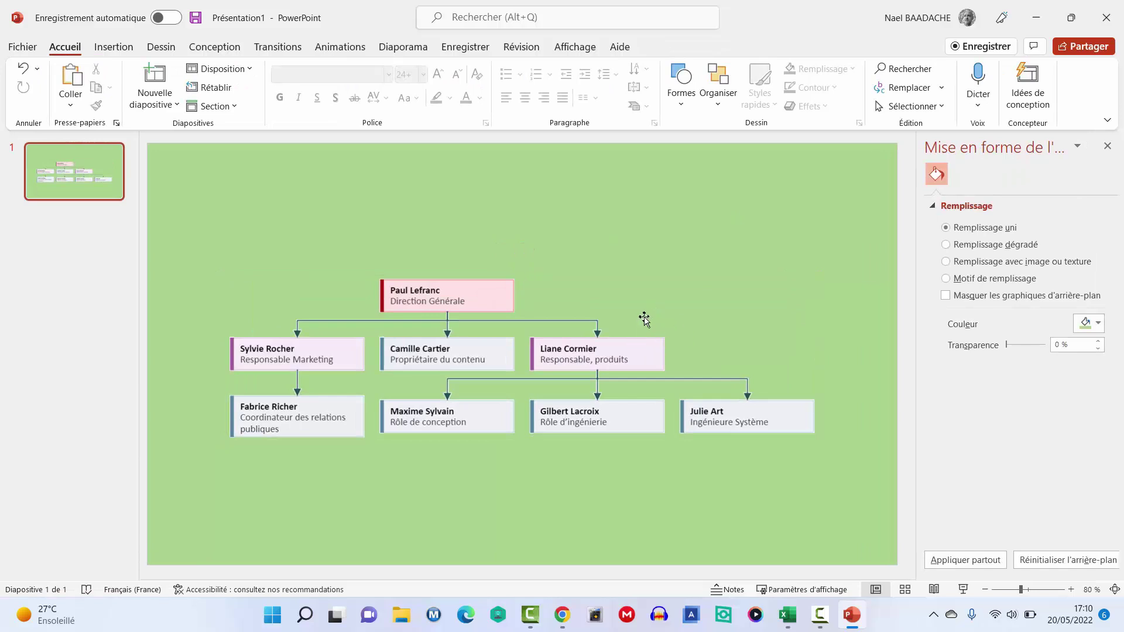
Resize the org chart, narrowing it slightly and stretching it taller, to 7,63 × 27,39 cm.
left_click(647, 320)
left_click_drag(819, 275, 767, 273)
left_click(526, 440)
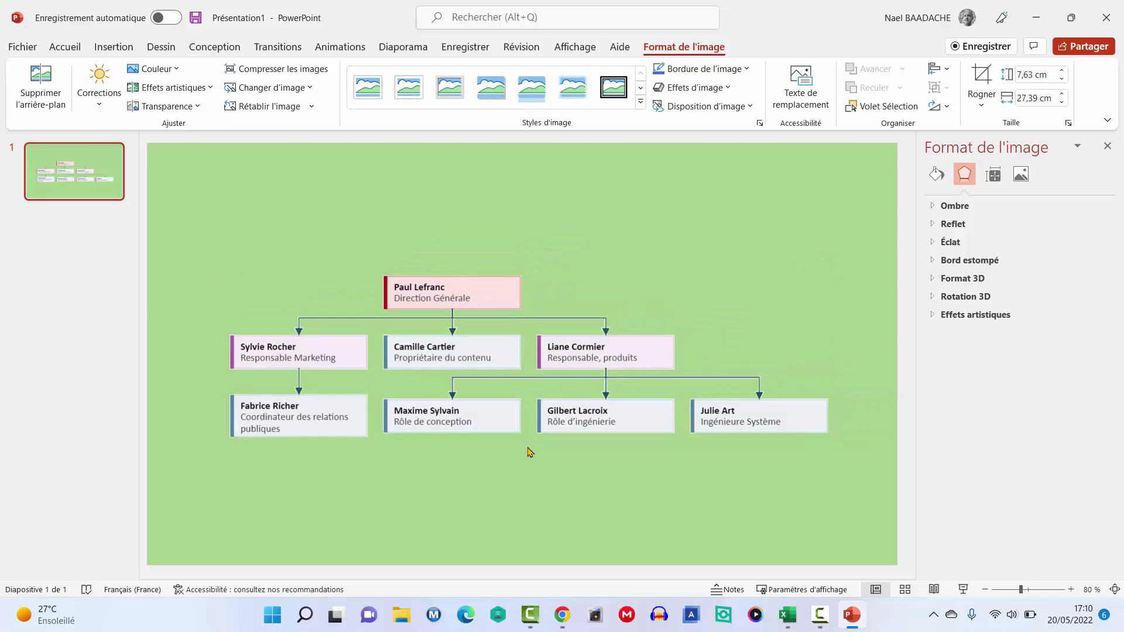
left_click(526, 440)
left_click_drag(527, 439, 530, 466)
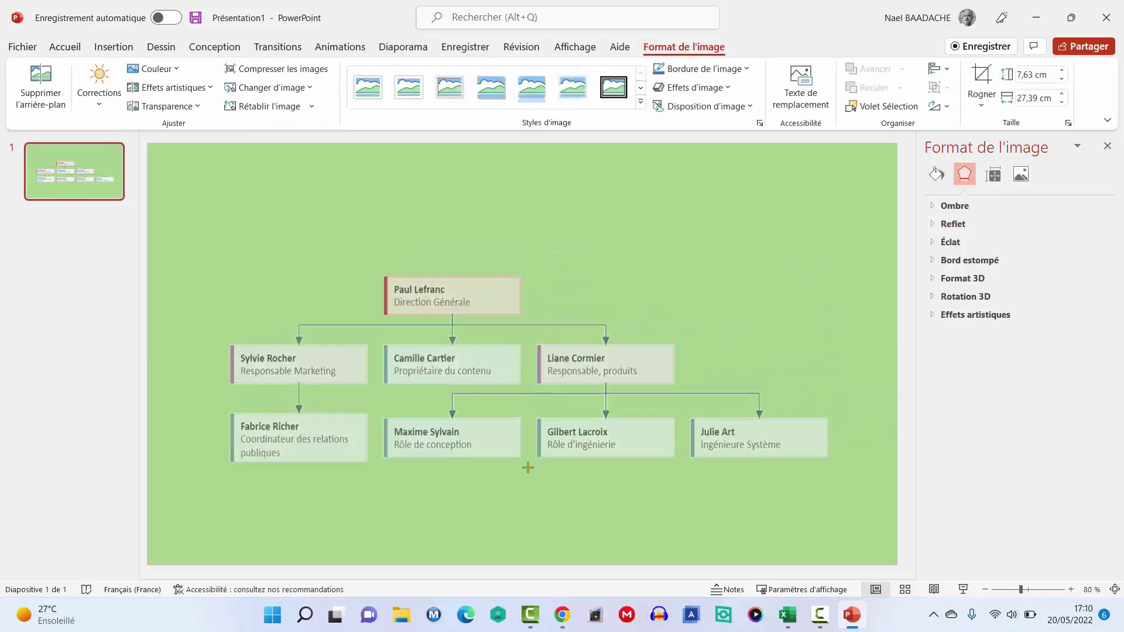
left_click(963, 590)
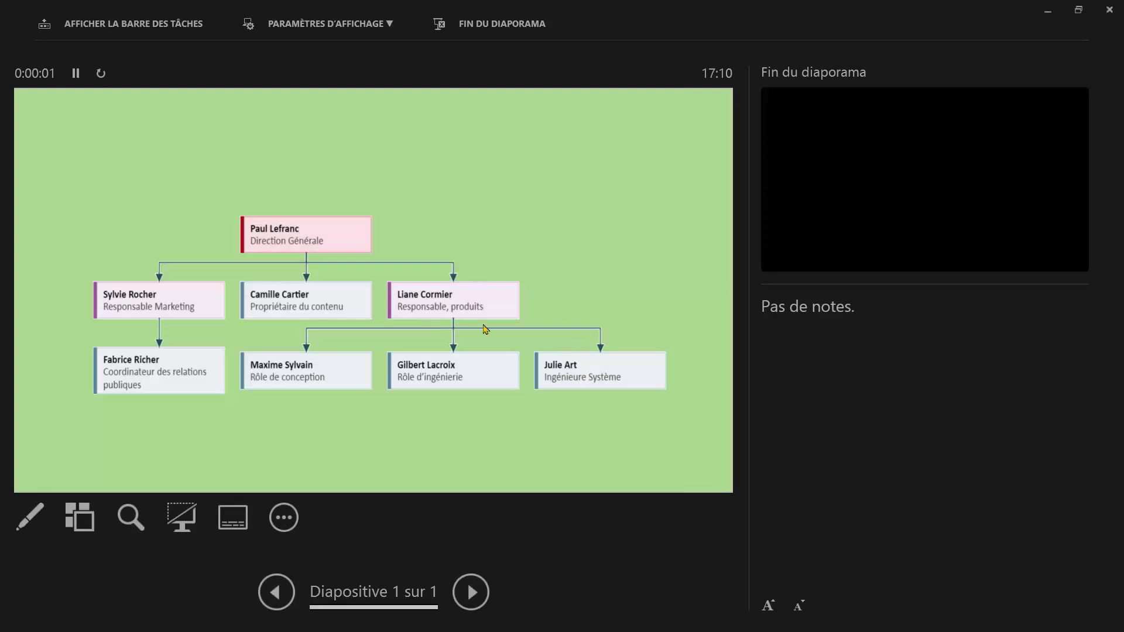
key("Escape")
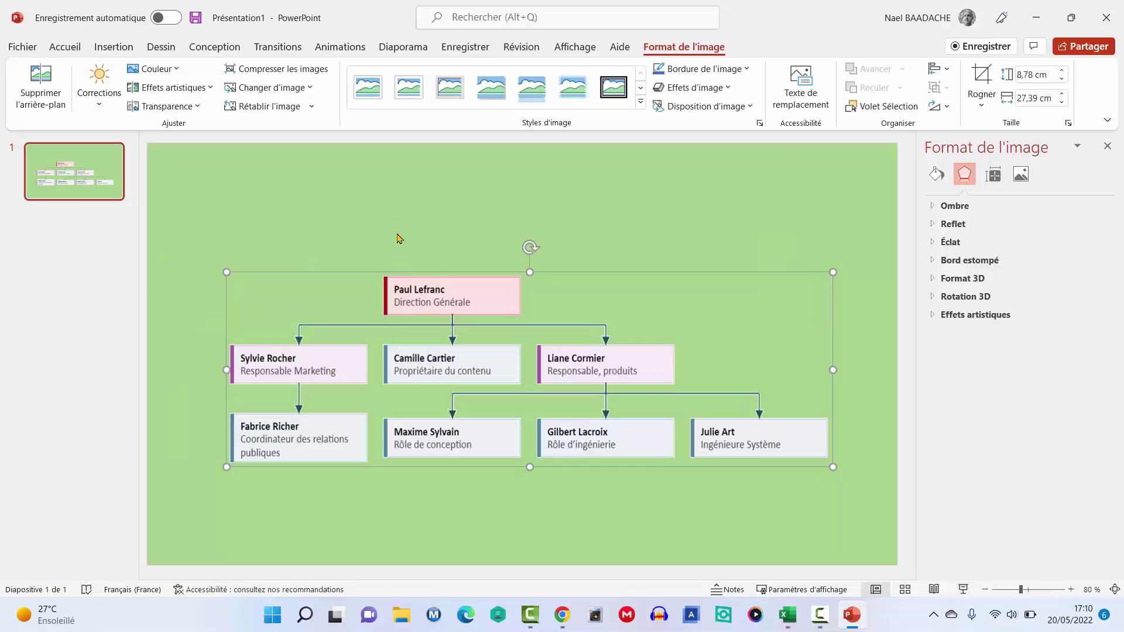
left_click(409, 179)
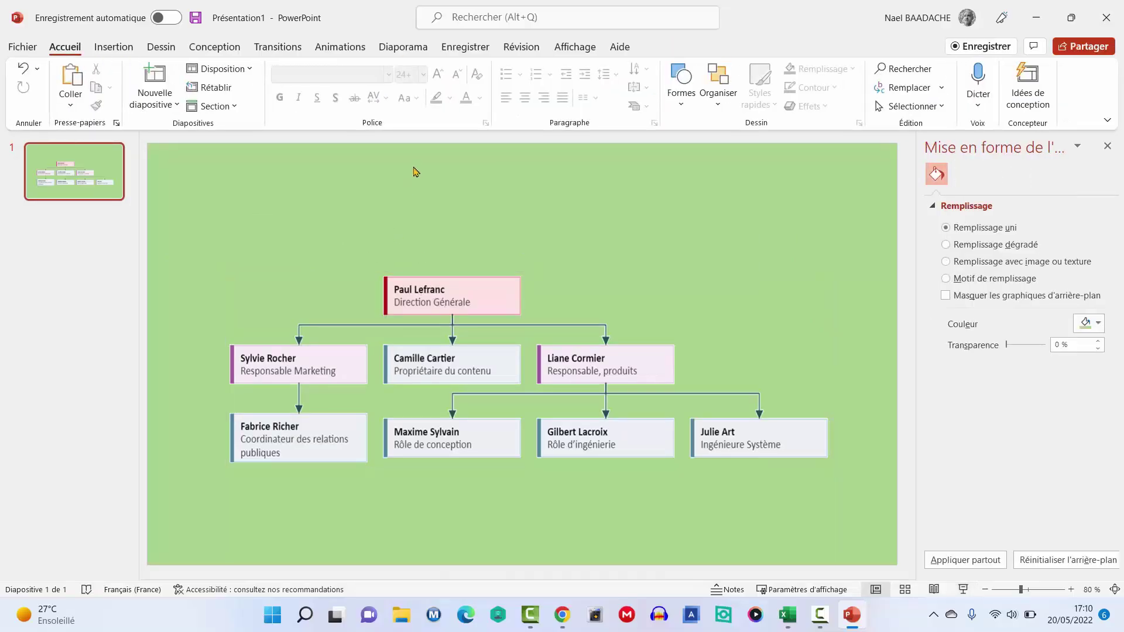